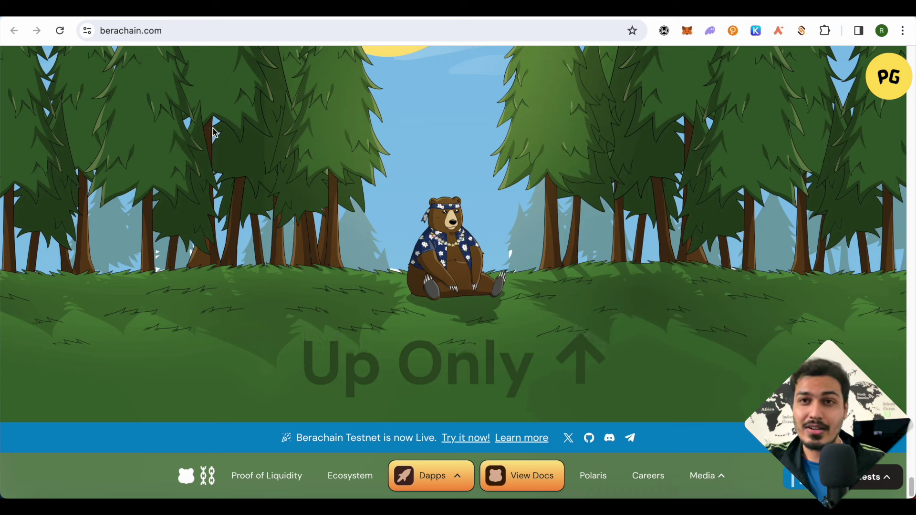
Step: Check the berachain.com address, glance at the docs wallet guide tab, then return to the homepage
{"action": "left_click", "coordinate": [172, 40]}
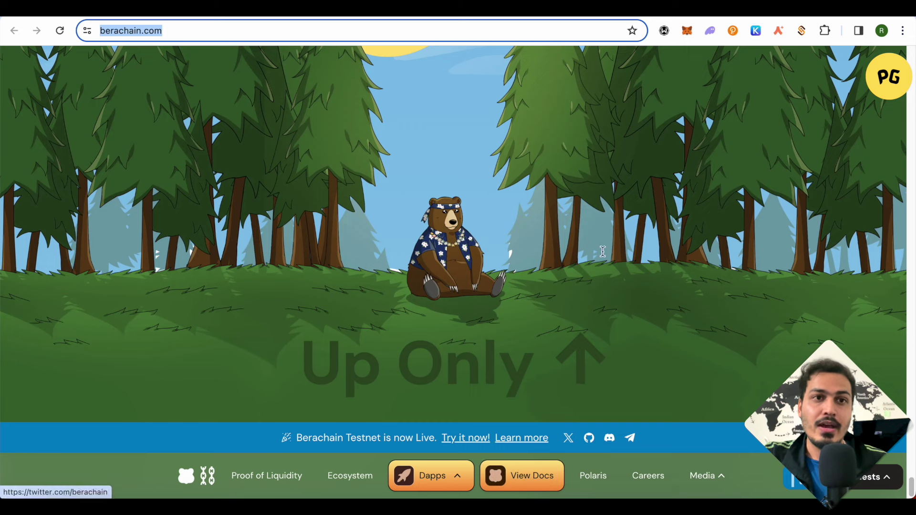
{"action": "key", "text": "ctrl+Tab"}
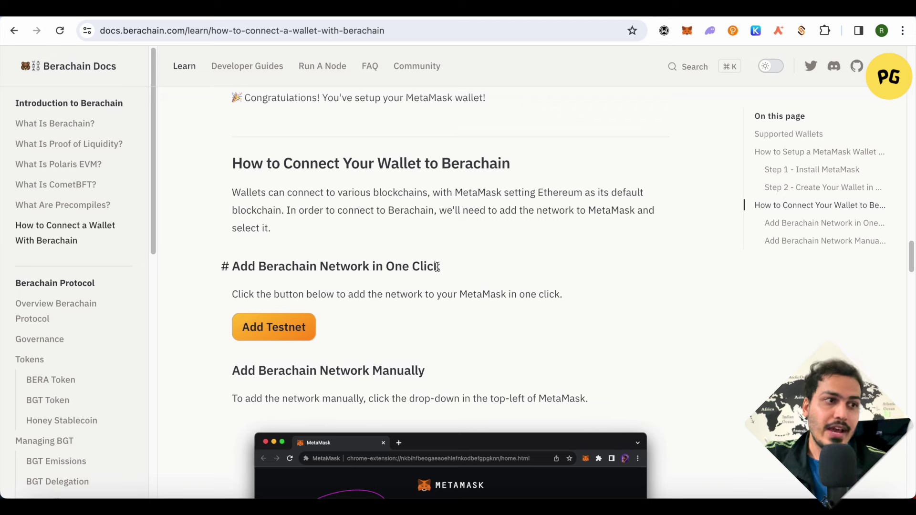
{"action": "left_click", "coordinate": [770, 16]}
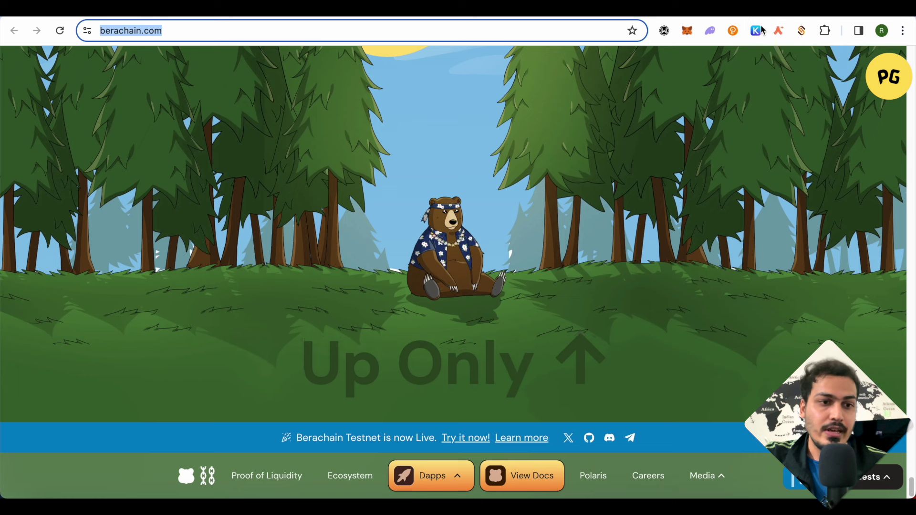
Step: Open the Berachain documentation from the homepage
{"action": "left_click", "coordinate": [530, 483]}
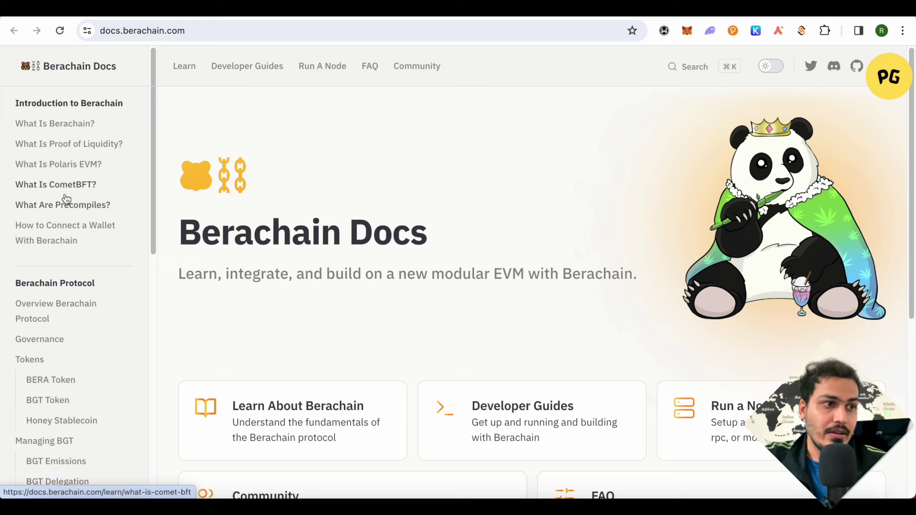
{"action": "scroll", "coordinate": [65, 198], "scroll_direction": "down", "scroll_amount": 3}
{"action": "scroll", "coordinate": [68, 199], "scroll_direction": "up", "scroll_amount": 3}
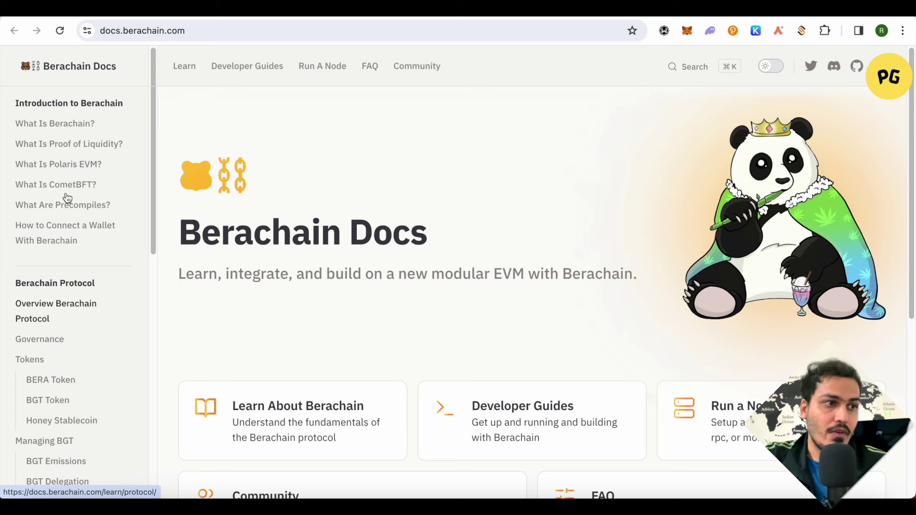
Step: Open 'How to Connect a Wallet With Berachain' and scroll to its Add Testnet one-click option
{"action": "left_click", "coordinate": [54, 247]}
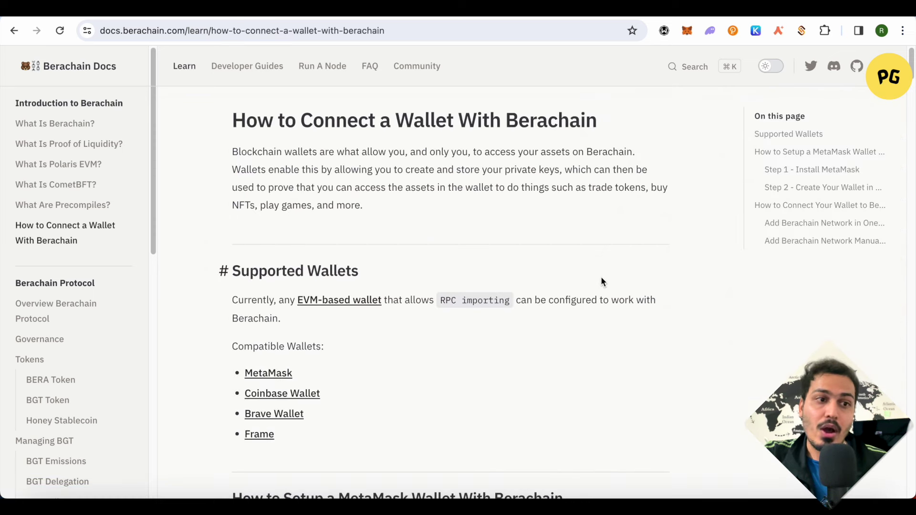
{"action": "scroll", "coordinate": [635, 281], "scroll_direction": "down", "scroll_amount": 1}
{"action": "scroll", "coordinate": [636, 283], "scroll_direction": "down", "scroll_amount": 15}
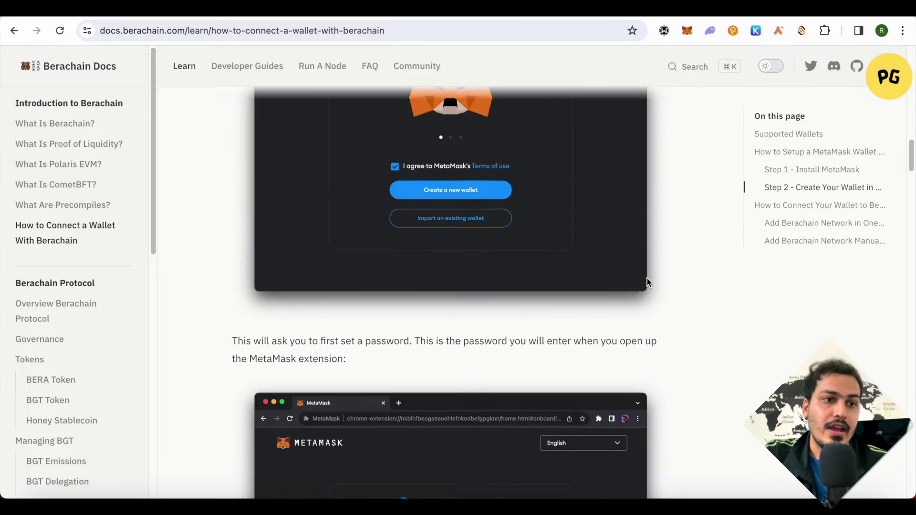
{"action": "scroll", "coordinate": [646, 282], "scroll_direction": "down", "scroll_amount": 15}
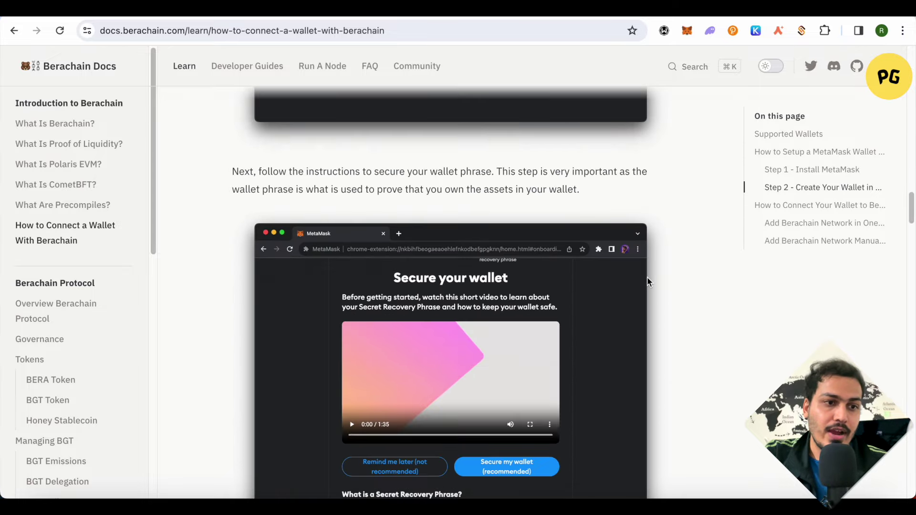
{"action": "scroll", "coordinate": [647, 282], "scroll_direction": "down", "scroll_amount": 4}
{"action": "scroll", "coordinate": [646, 282], "scroll_direction": "up", "scroll_amount": 8}
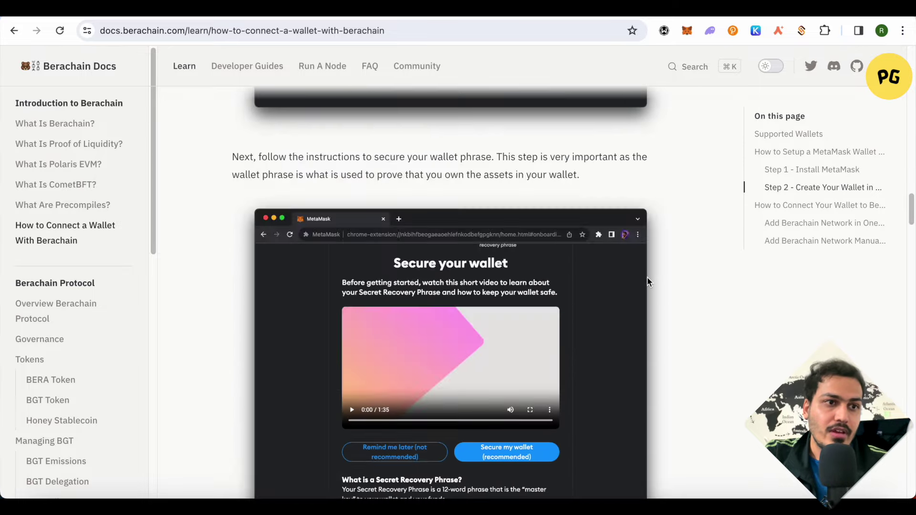
{"action": "scroll", "coordinate": [647, 282], "scroll_direction": "down", "scroll_amount": 1}
{"action": "scroll", "coordinate": [646, 282], "scroll_direction": "down", "scroll_amount": 1}
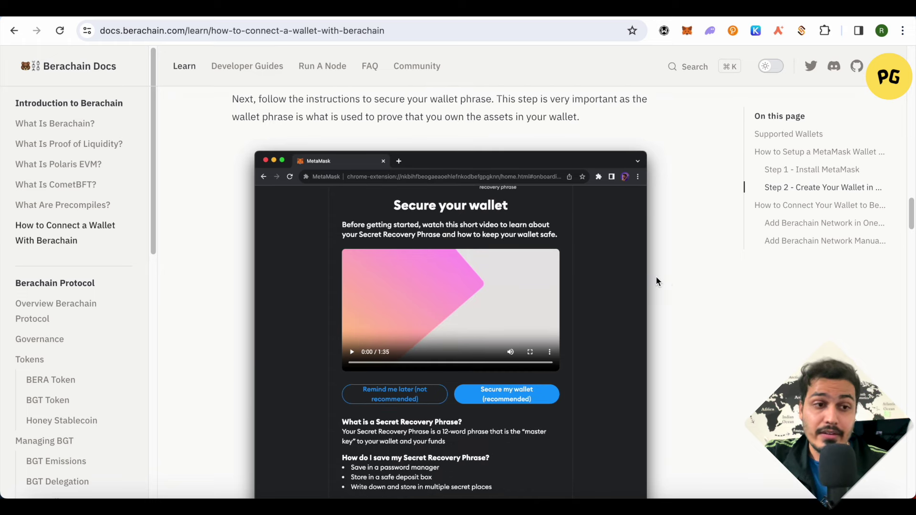
{"action": "scroll", "coordinate": [671, 278], "scroll_direction": "down", "scroll_amount": 12}
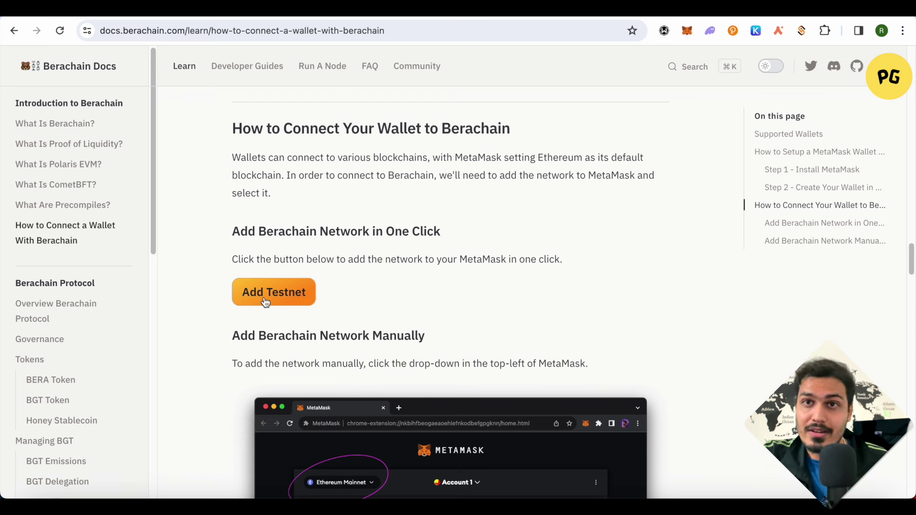
{"action": "scroll", "coordinate": [574, 300], "scroll_direction": "down", "scroll_amount": 10}
{"action": "scroll", "coordinate": [575, 302], "scroll_direction": "up", "scroll_amount": 6}
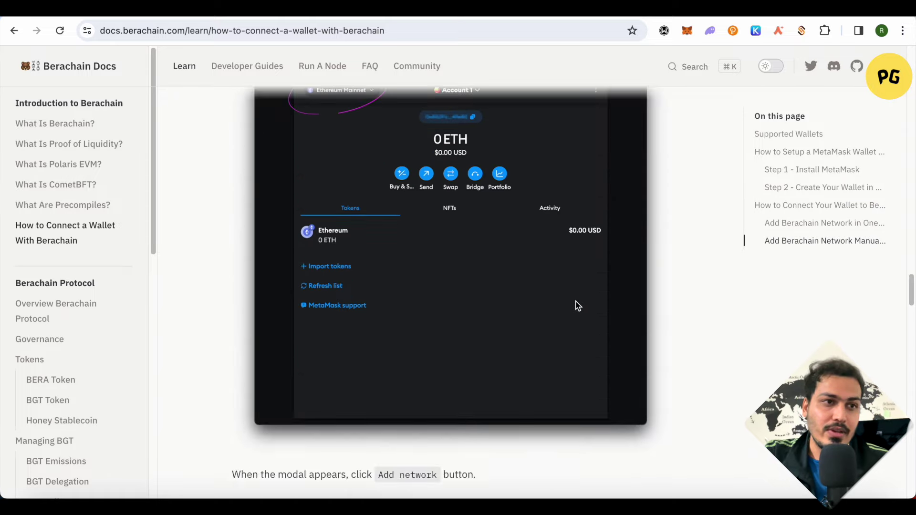
{"action": "scroll", "coordinate": [577, 305], "scroll_direction": "up", "scroll_amount": 3}
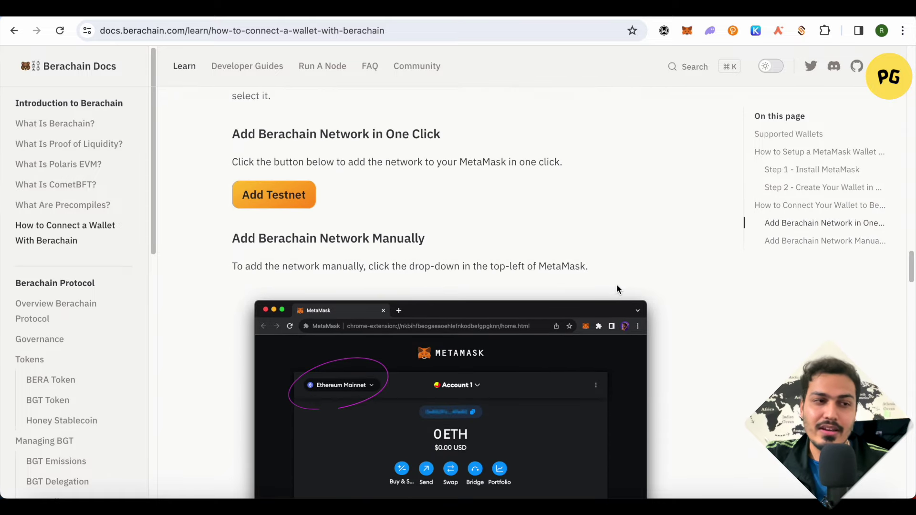
{"action": "scroll", "coordinate": [639, 208], "scroll_direction": "up", "scroll_amount": 1}
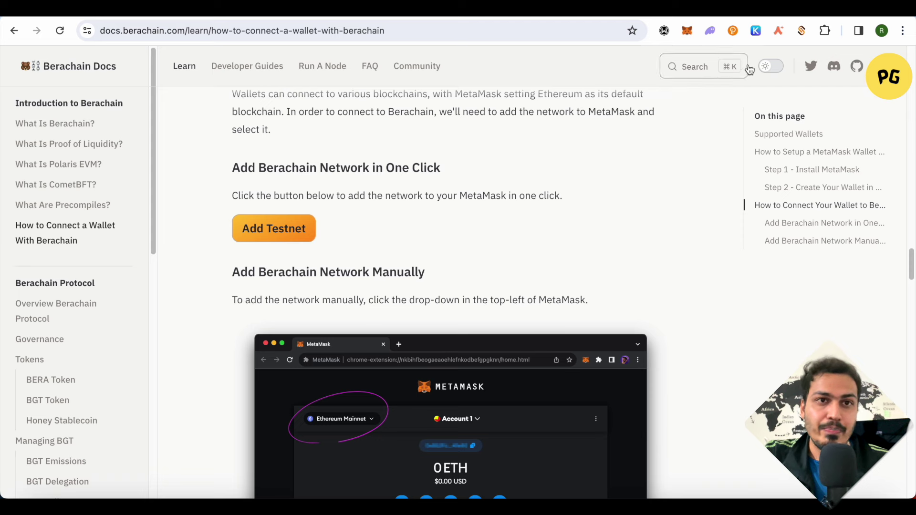
Step: Switch back to the berachain.com homepage tab via tab search and scroll to the hero
{"action": "key", "text": "super+shift+a"}
{"action": "key", "text": "Return"}
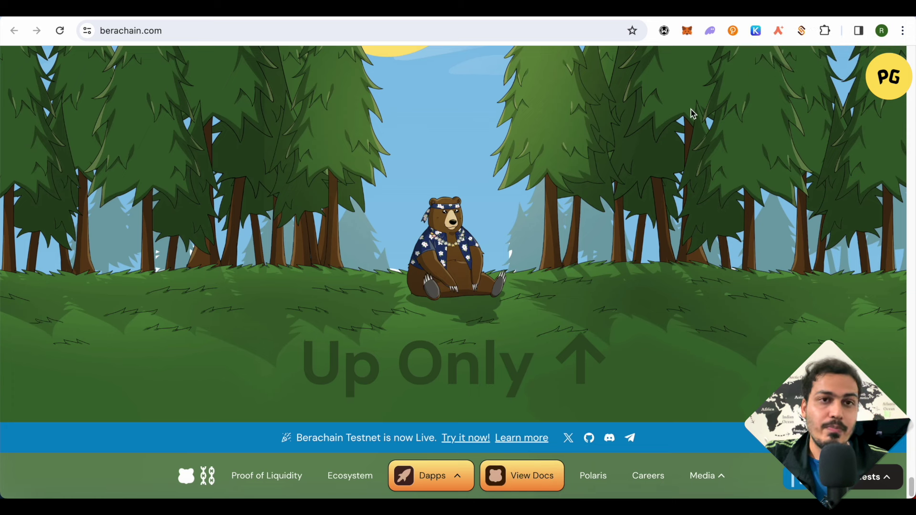
{"action": "scroll", "coordinate": [706, 184], "scroll_direction": "up", "scroll_amount": 2}
{"action": "scroll", "coordinate": [706, 187], "scroll_direction": "up", "scroll_amount": 5}
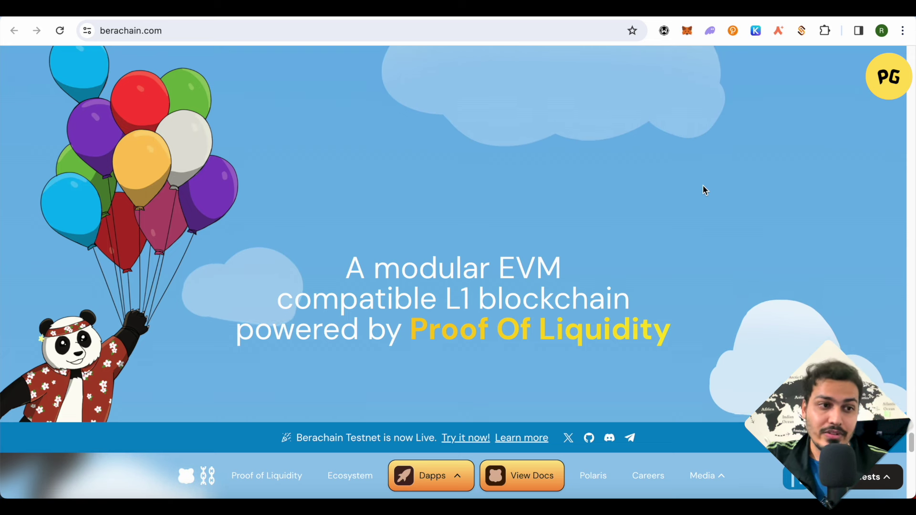
{"action": "scroll", "coordinate": [705, 188], "scroll_direction": "down", "scroll_amount": 2}
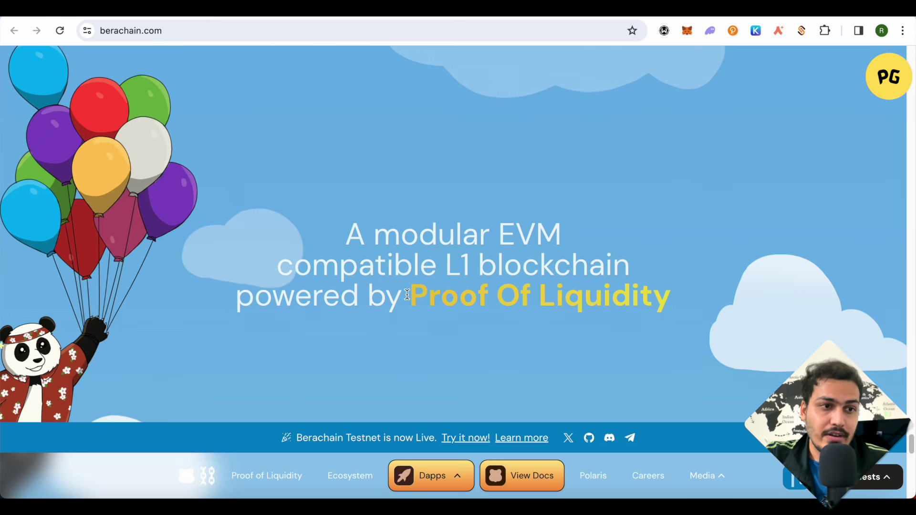
Step: Highlight 'Proof Of Liquidity' in the headline, then clear the selection
{"action": "left_click_drag", "start_coordinate": [444, 296], "coordinate": [671, 299]}
{"action": "left_click", "coordinate": [671, 299]}
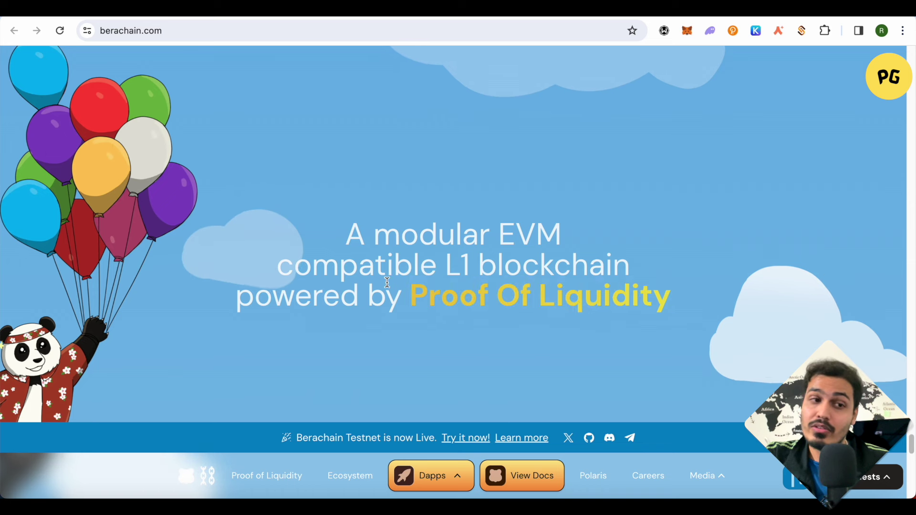
{"action": "left_click_drag", "start_coordinate": [412, 296], "coordinate": [650, 301]}
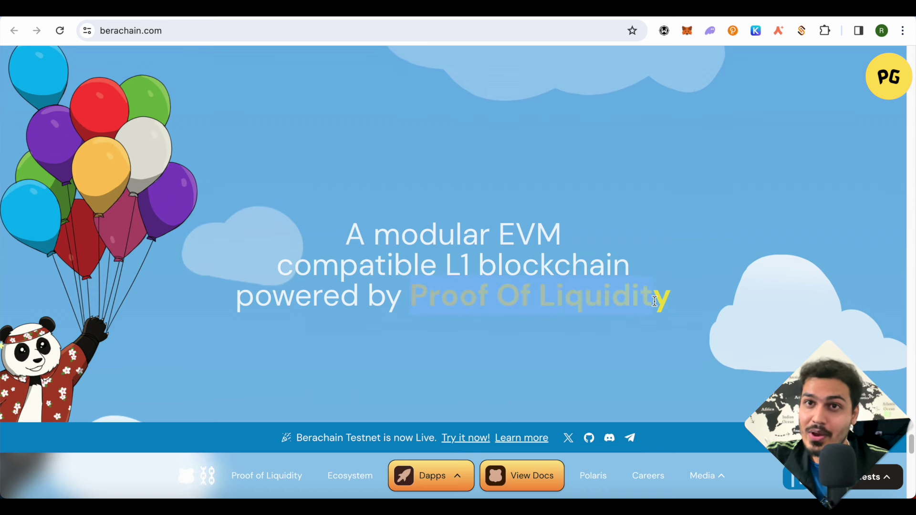
{"action": "left_click", "coordinate": [688, 293]}
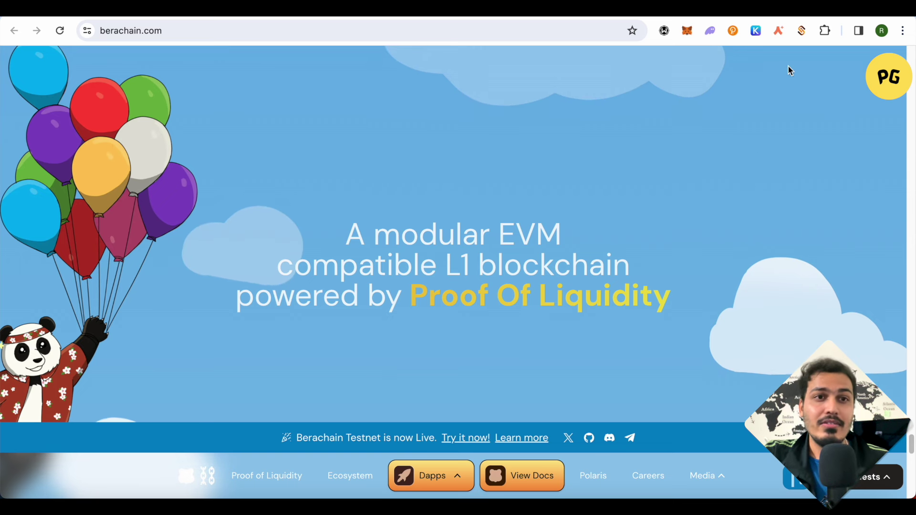
Step: Open the 'March of the Beras by Berachain' Galxe result from the berachain galxe search
{"action": "left_click", "coordinate": [744, 9]}
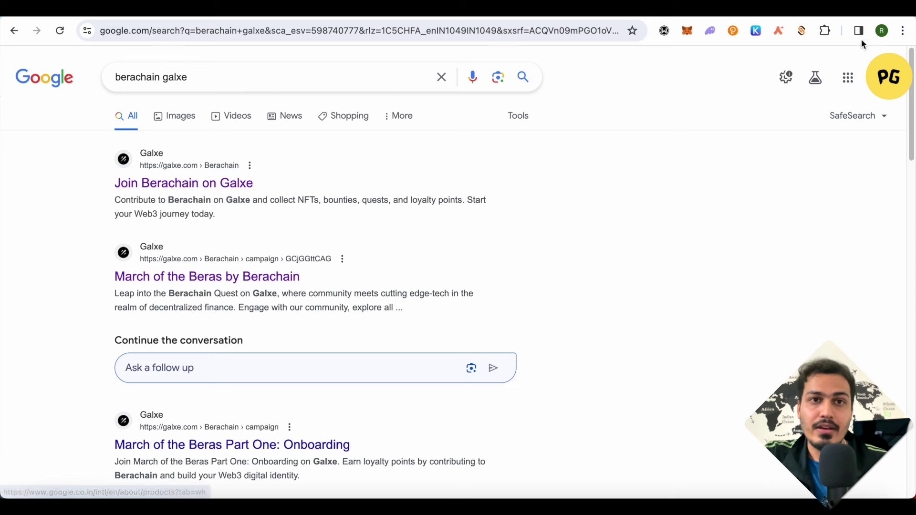
{"action": "left_click", "coordinate": [207, 276]}
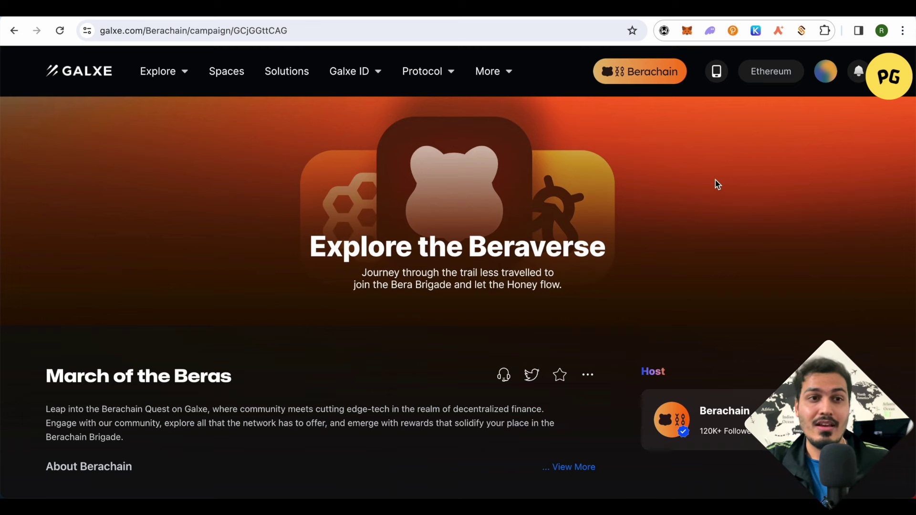
Step: Scroll to the Daily Drip's 'Daily Visit the Berachain Faucet' task and its 5 claimed points
{"action": "scroll", "coordinate": [598, 212], "scroll_direction": "down", "scroll_amount": 2}
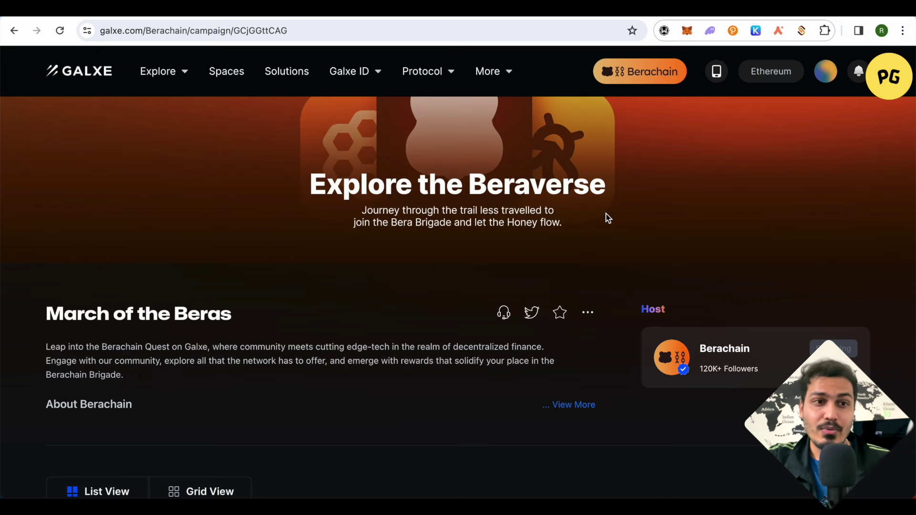
{"action": "scroll", "coordinate": [605, 218], "scroll_direction": "down", "scroll_amount": 10}
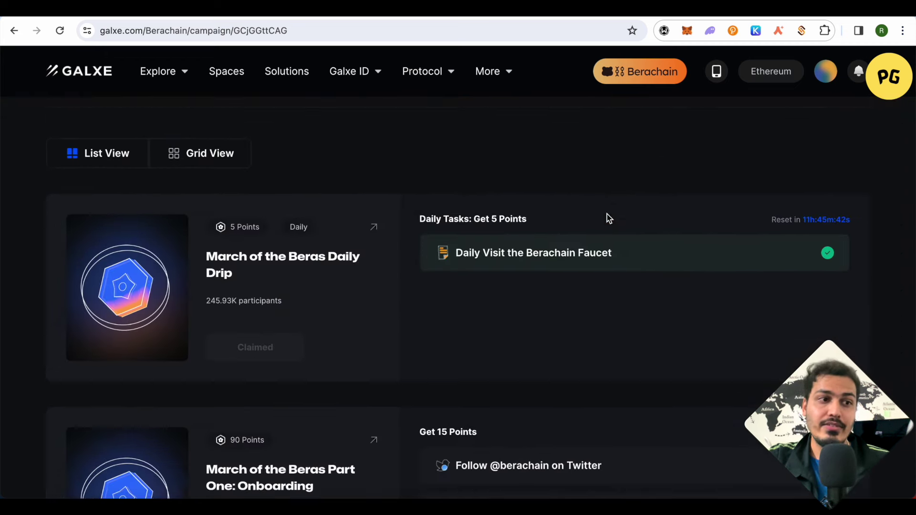
{"action": "scroll", "coordinate": [607, 214], "scroll_direction": "down", "scroll_amount": 2}
{"action": "scroll", "coordinate": [622, 227], "scroll_direction": "up", "scroll_amount": 1}
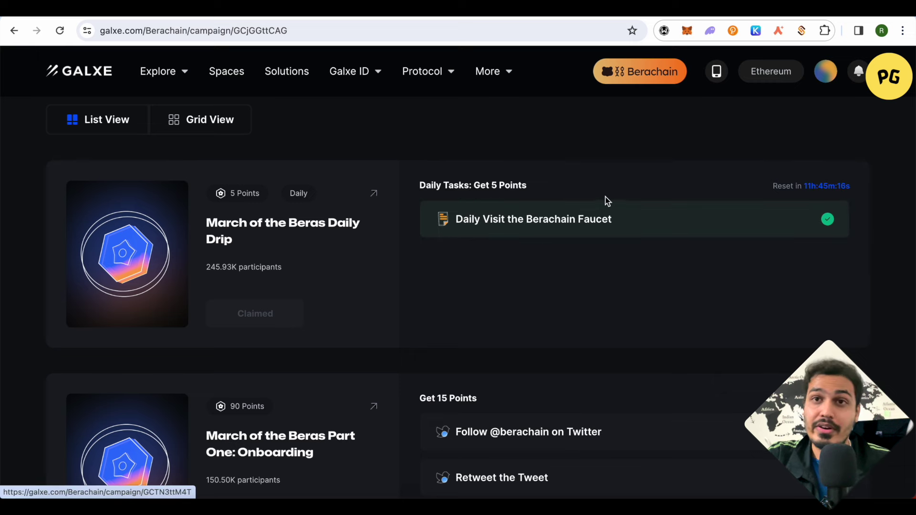
Step: Switch to the Berachain Faucet tab
{"action": "left_click", "coordinate": [773, 8]}
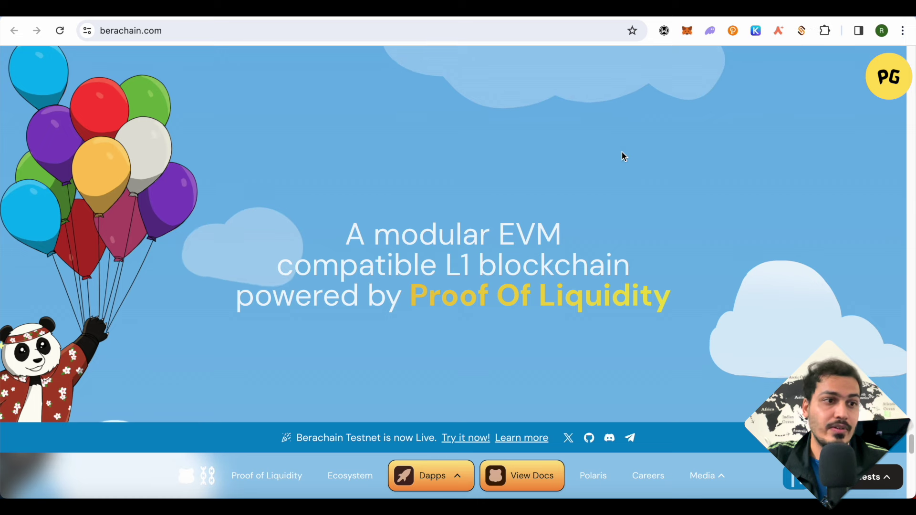
{"action": "left_click", "coordinate": [753, 8]}
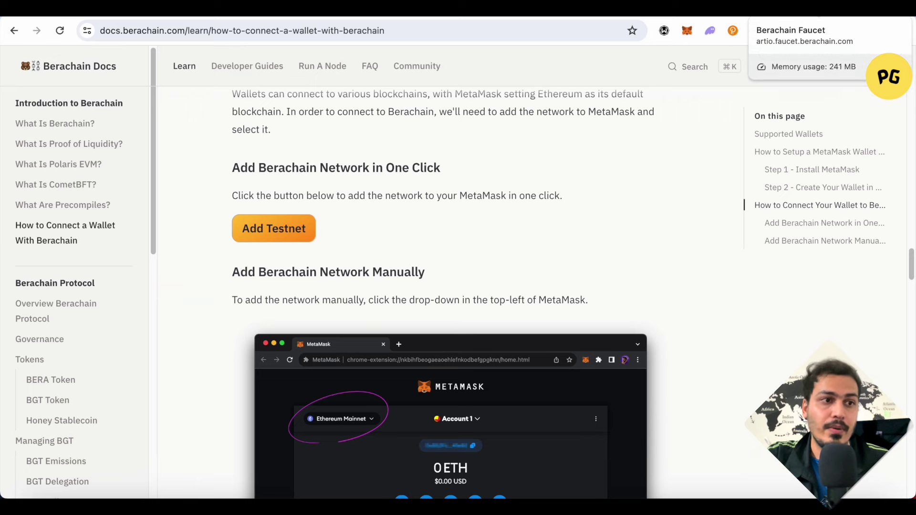
{"action": "left_click", "coordinate": [782, 9]}
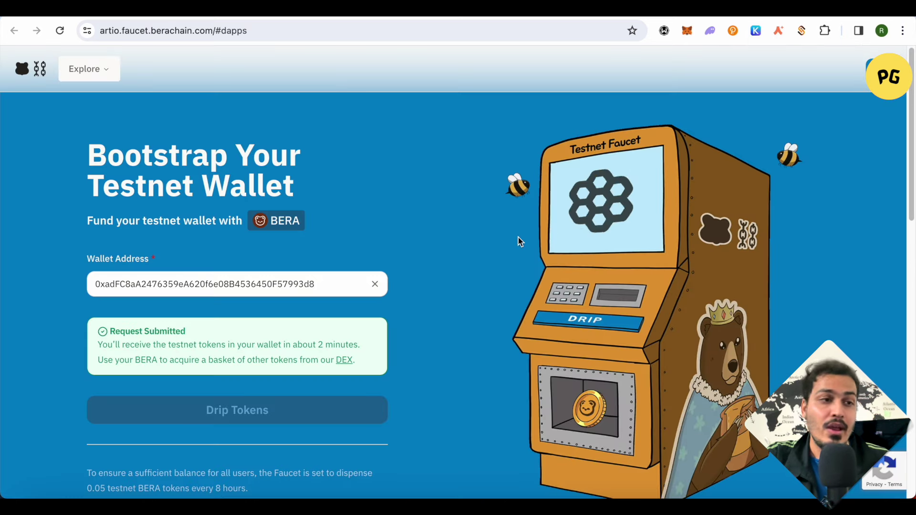
Step: Check the 0.05 BERA balance in MetaMask and copy the wallet address
{"action": "left_click", "coordinate": [687, 31]}
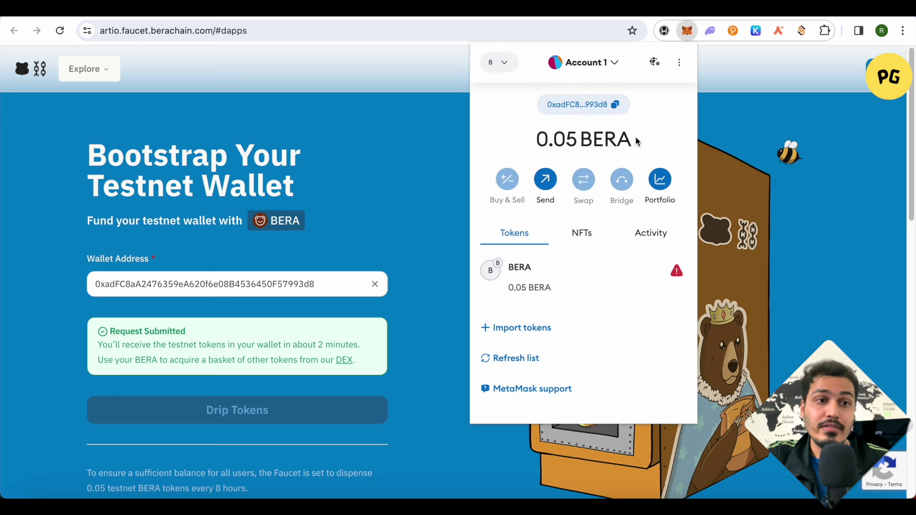
{"action": "left_click", "coordinate": [616, 107]}
{"action": "left_click", "coordinate": [419, 139]}
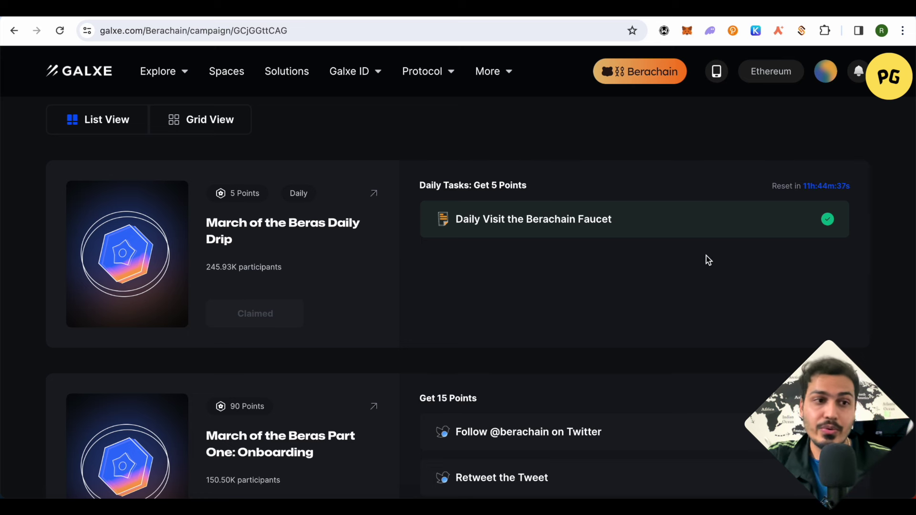
Step: Confirm the Proof of Liquidity and Docs visit tasks are checked, and recheck the Bera Cub Discord role
{"action": "scroll", "coordinate": [777, 258], "scroll_direction": "down", "scroll_amount": 4}
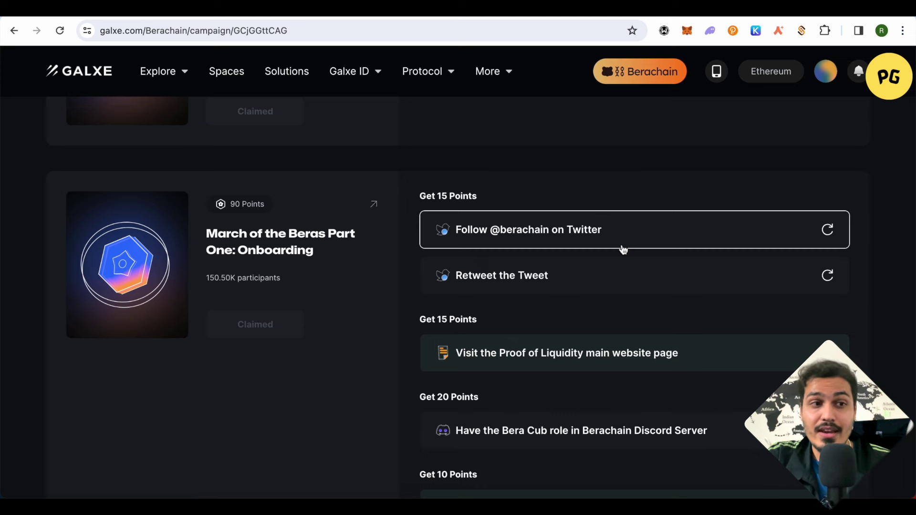
{"action": "scroll", "coordinate": [623, 249], "scroll_direction": "up", "scroll_amount": 4}
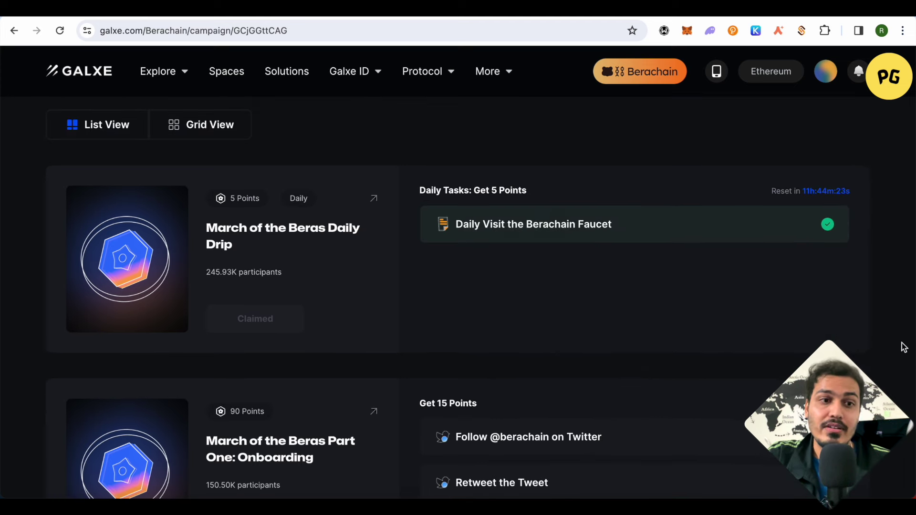
{"action": "scroll", "coordinate": [901, 347], "scroll_direction": "down", "scroll_amount": 8}
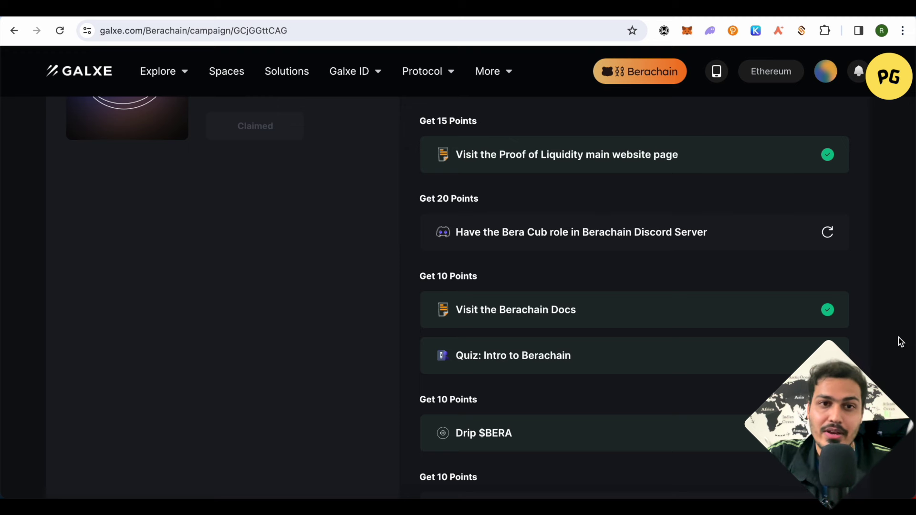
{"action": "scroll", "coordinate": [900, 341], "scroll_direction": "up", "scroll_amount": 5}
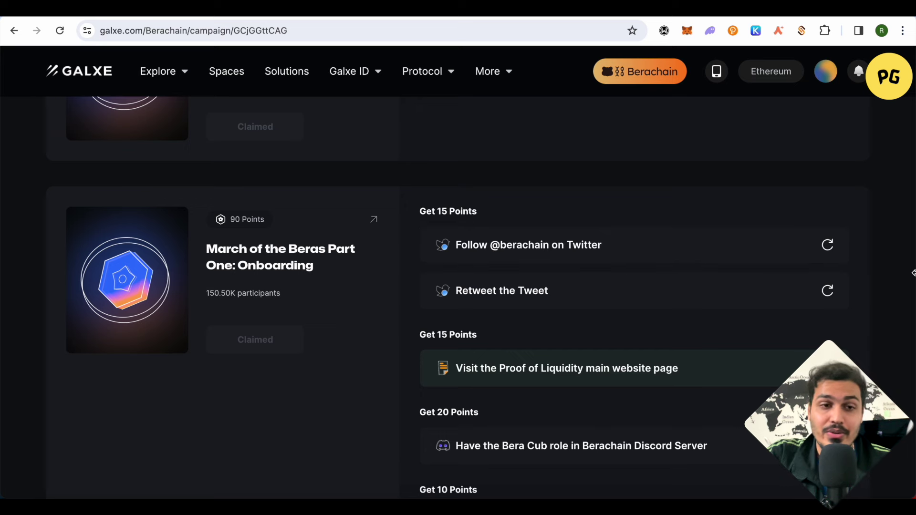
{"action": "scroll", "coordinate": [909, 270], "scroll_direction": "down", "scroll_amount": 2}
{"action": "scroll", "coordinate": [909, 270], "scroll_direction": "up", "scroll_amount": 2}
{"action": "scroll", "coordinate": [908, 270], "scroll_direction": "down", "scroll_amount": 2}
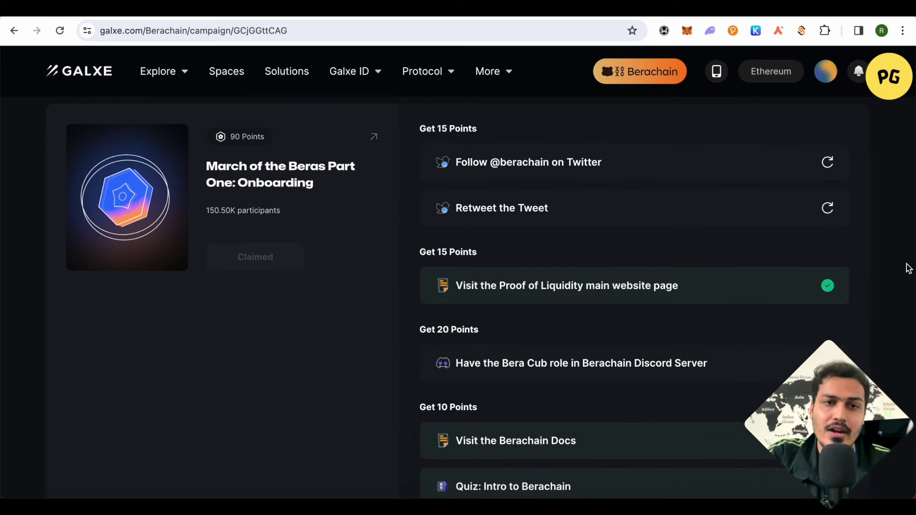
{"action": "scroll", "coordinate": [907, 267], "scroll_direction": "up", "scroll_amount": 2}
{"action": "scroll", "coordinate": [907, 266], "scroll_direction": "down", "scroll_amount": 4}
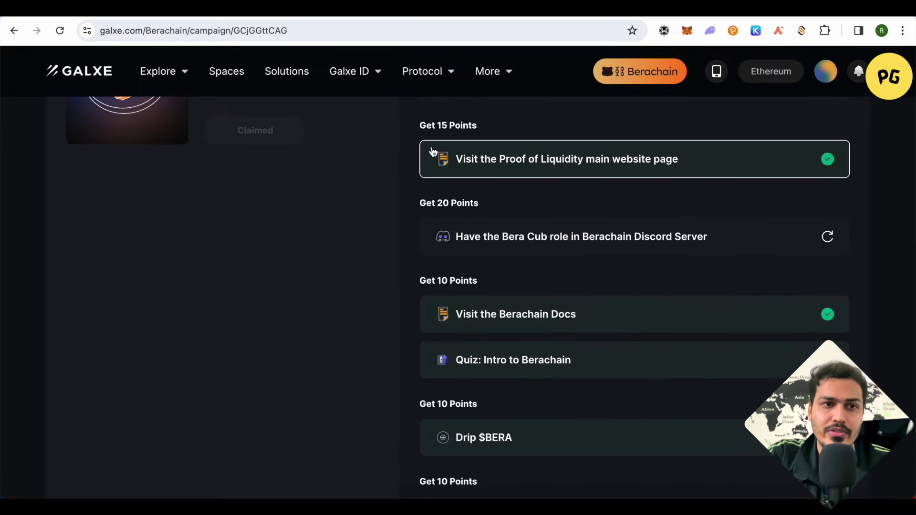
{"action": "left_click", "coordinate": [830, 241]}
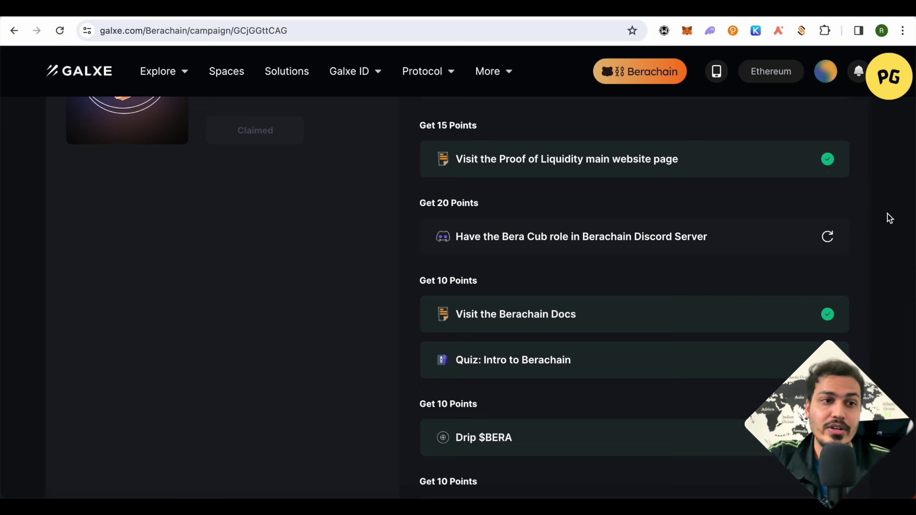
{"action": "scroll", "coordinate": [886, 214], "scroll_direction": "up", "scroll_amount": 4}
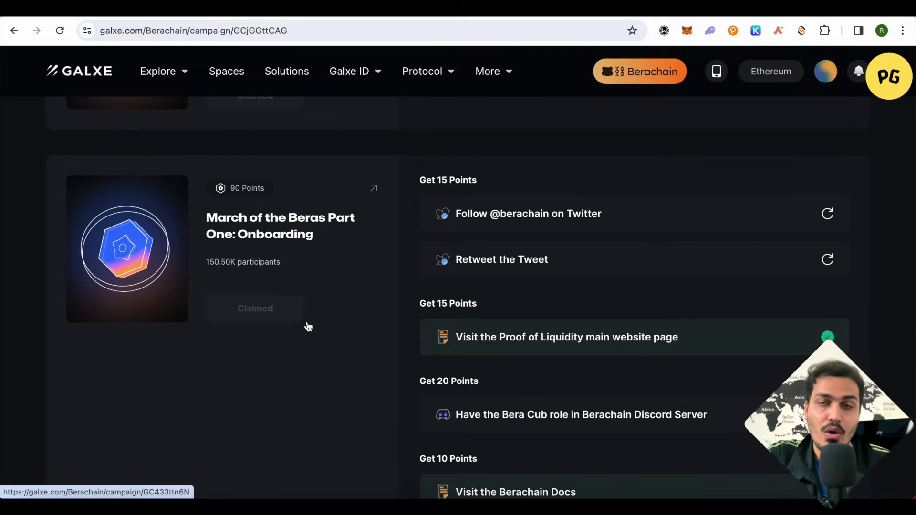
{"action": "scroll", "coordinate": [308, 326], "scroll_direction": "down", "scroll_amount": 5}
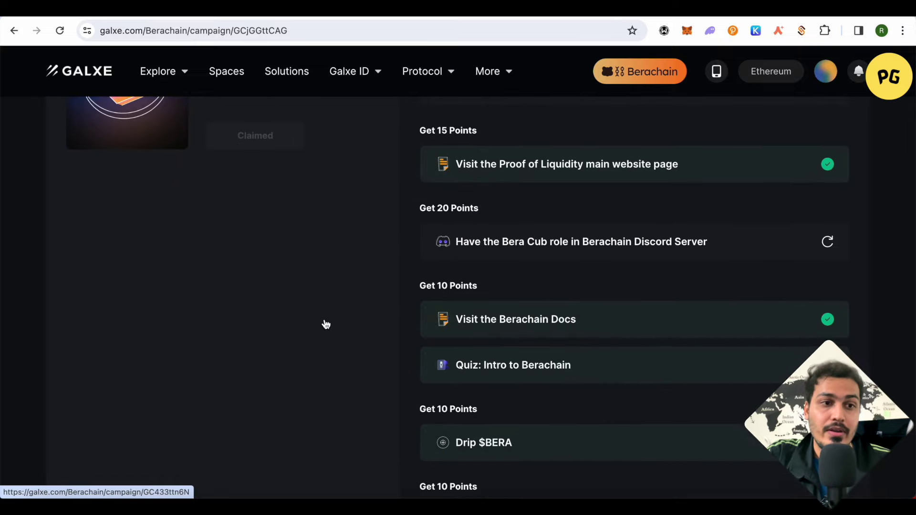
Step: Scroll down to the Drip $BERA, Swap and Mint $HONEY tasks to check their completion marks
{"action": "scroll", "coordinate": [348, 317], "scroll_direction": "up", "scroll_amount": 1}
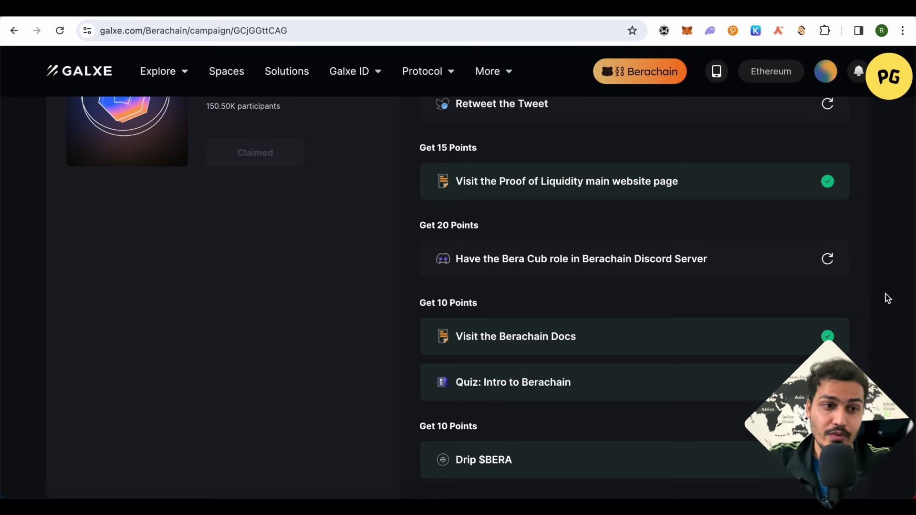
{"action": "scroll", "coordinate": [886, 296], "scroll_direction": "down", "scroll_amount": 3}
{"action": "scroll", "coordinate": [885, 299], "scroll_direction": "down", "scroll_amount": 1}
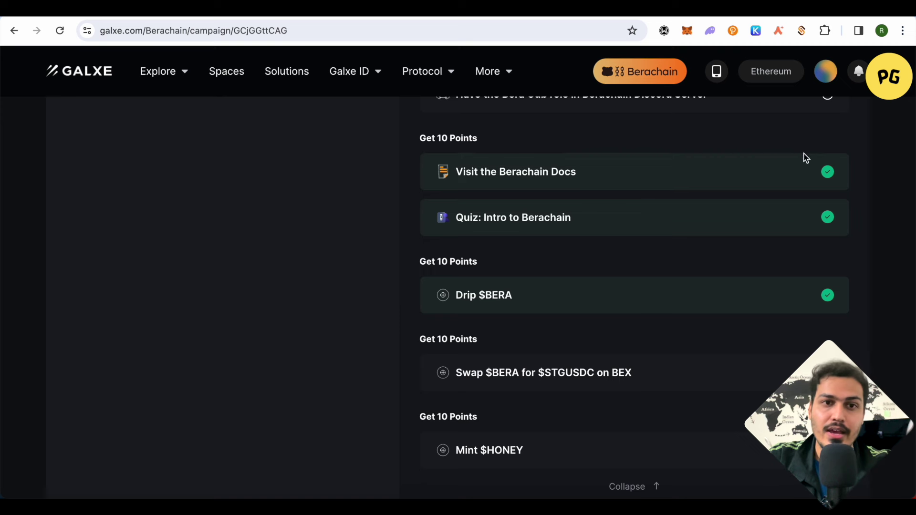
{"action": "scroll", "coordinate": [886, 225], "scroll_direction": "down", "scroll_amount": 1}
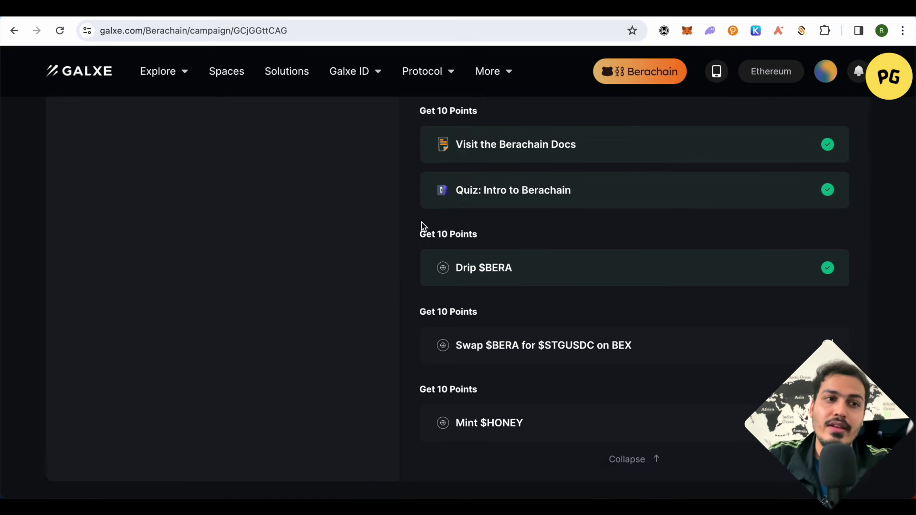
Step: Open the Intro to Berachain quiz and answer Proof-of-Liquidity, DAO-approved protocol liquidity and BTC
{"action": "left_click", "coordinate": [531, 200]}
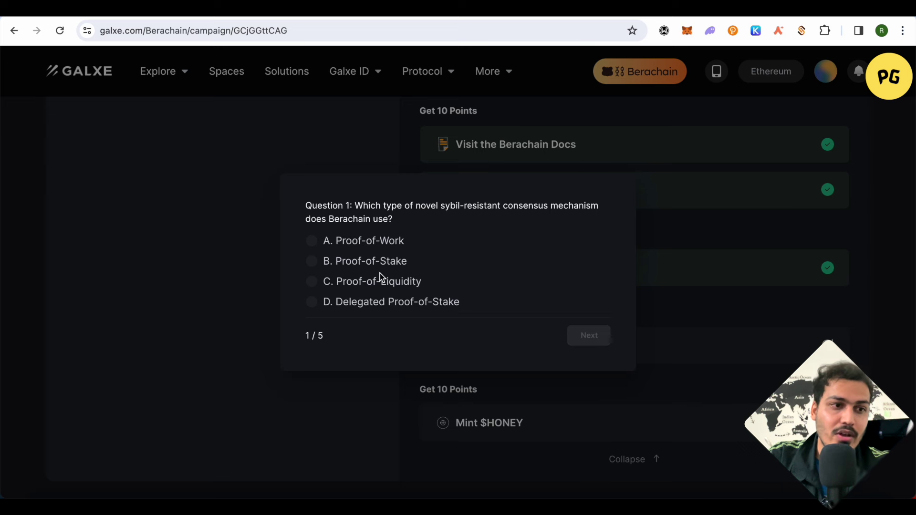
{"action": "left_click", "coordinate": [312, 282]}
{"action": "left_click", "coordinate": [591, 340]}
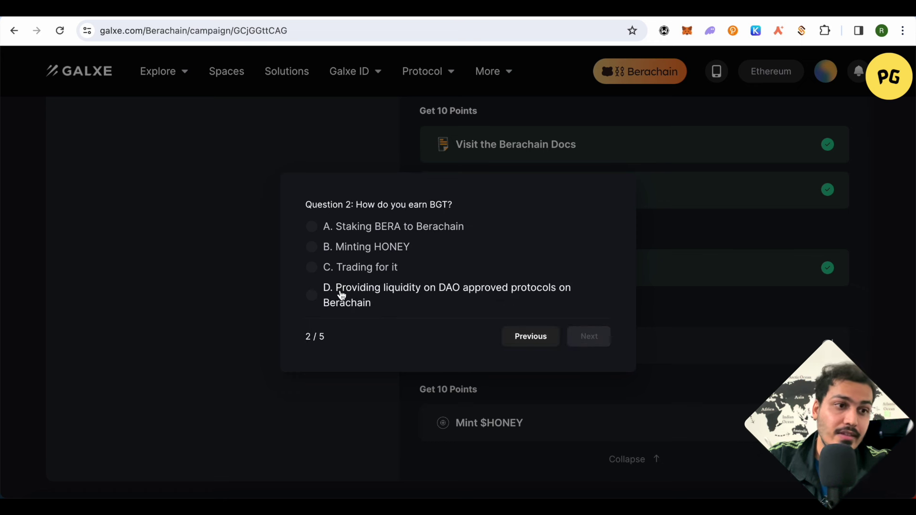
{"action": "left_click", "coordinate": [311, 295]}
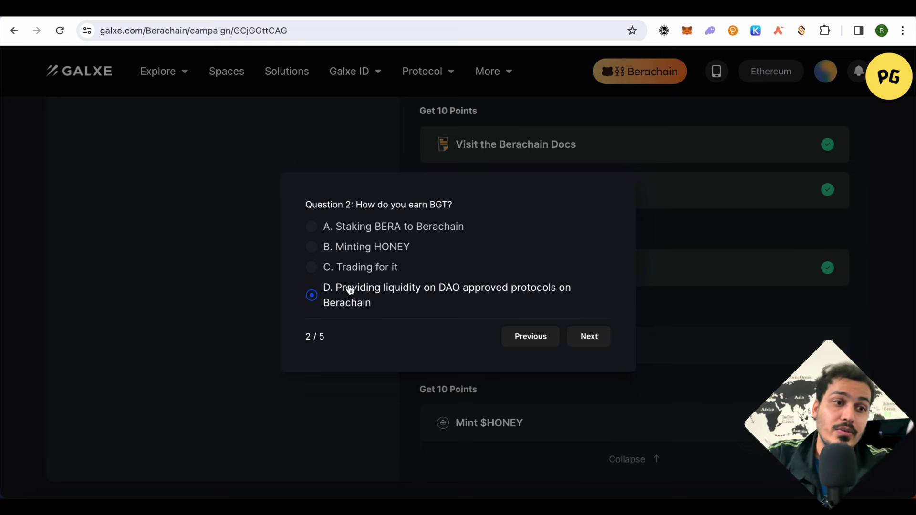
{"action": "left_click", "coordinate": [591, 339]}
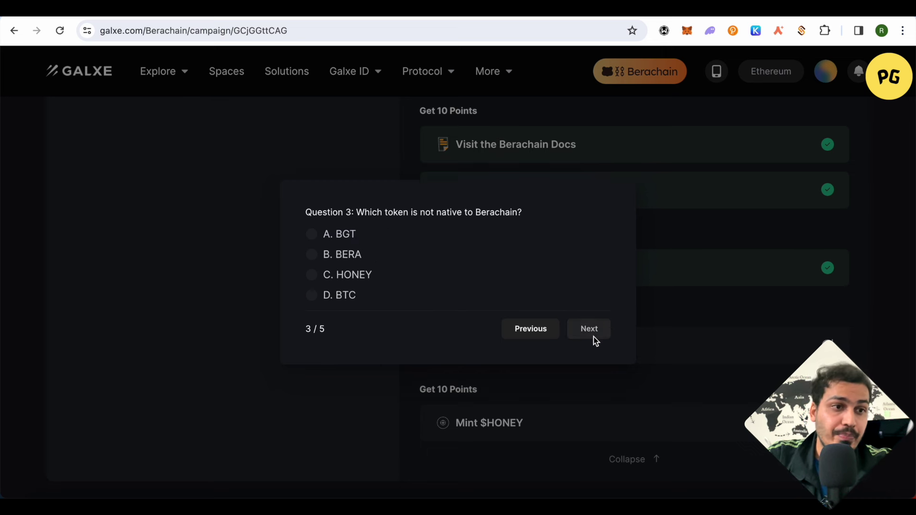
{"action": "left_click", "coordinate": [314, 298]}
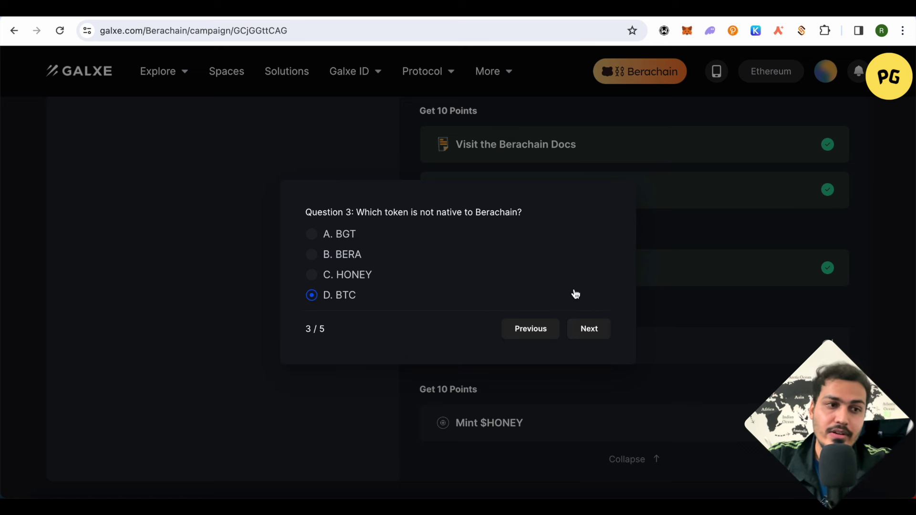
Step: Move past question 4, answer Faucet for question 5 and submit the quiz
{"action": "left_click", "coordinate": [596, 333]}
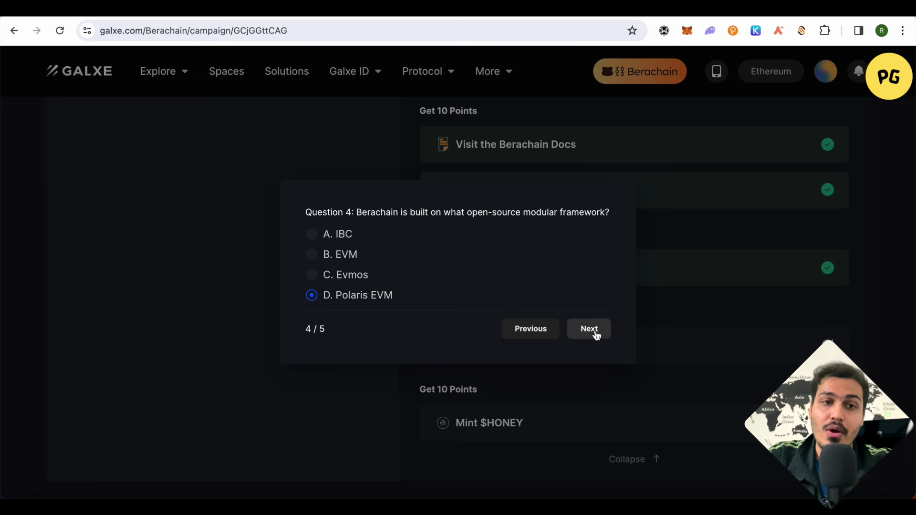
{"action": "left_click", "coordinate": [594, 332]}
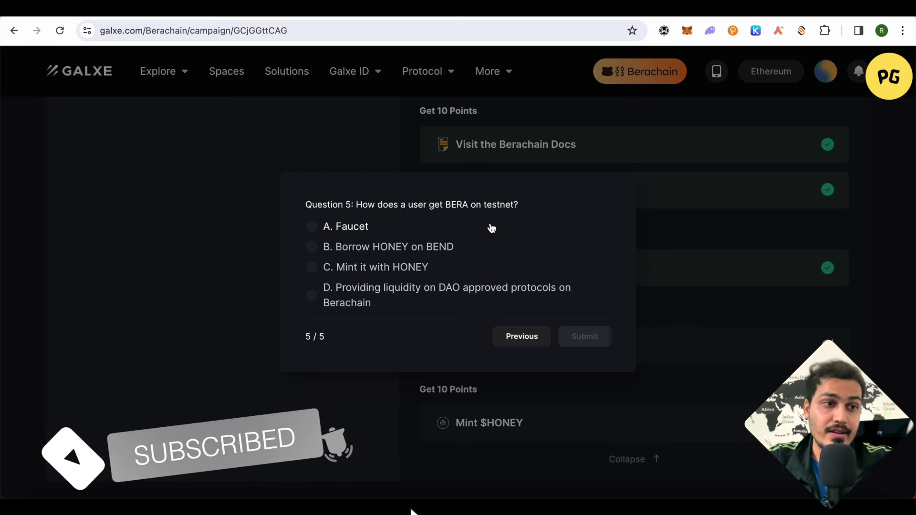
{"action": "left_click", "coordinate": [310, 227]}
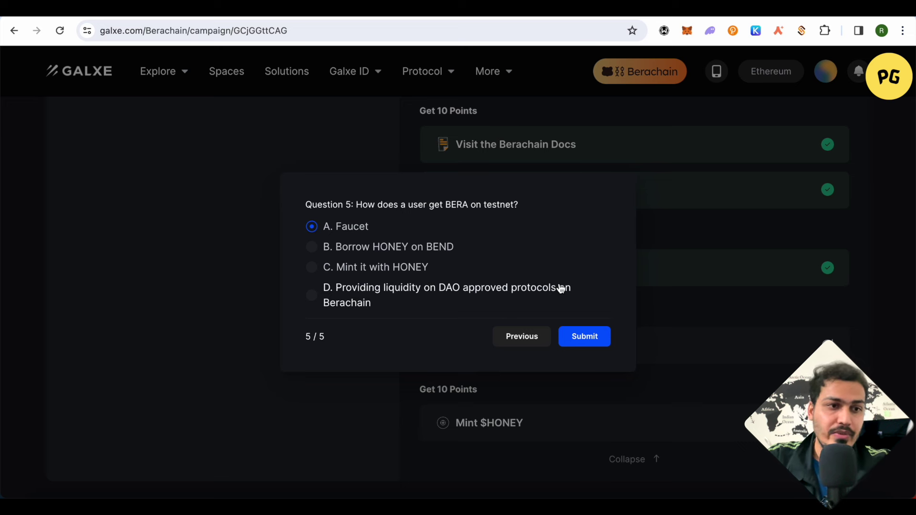
{"action": "left_click", "coordinate": [599, 339]}
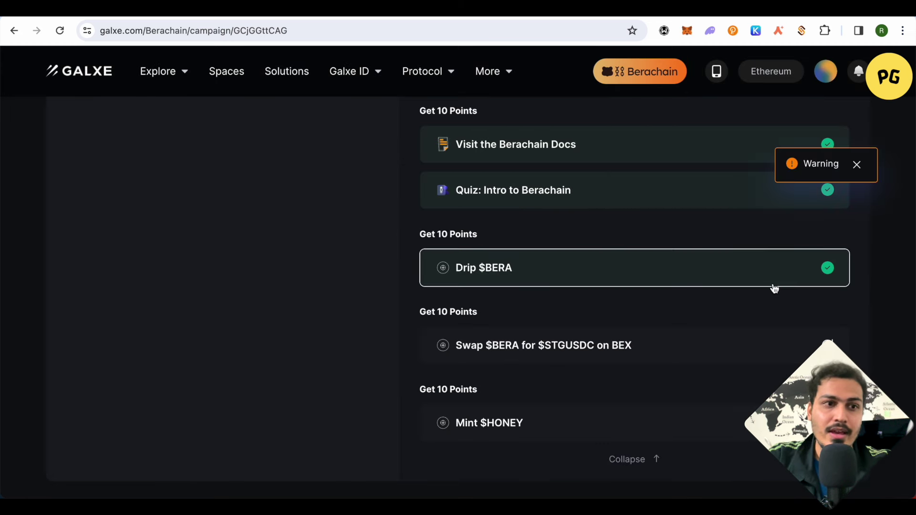
Step: Launch the BEX swap site from the 'Swap $BERA for $STGUSDC on BEX' task
{"action": "scroll", "coordinate": [713, 241], "scroll_direction": "up", "scroll_amount": 1}
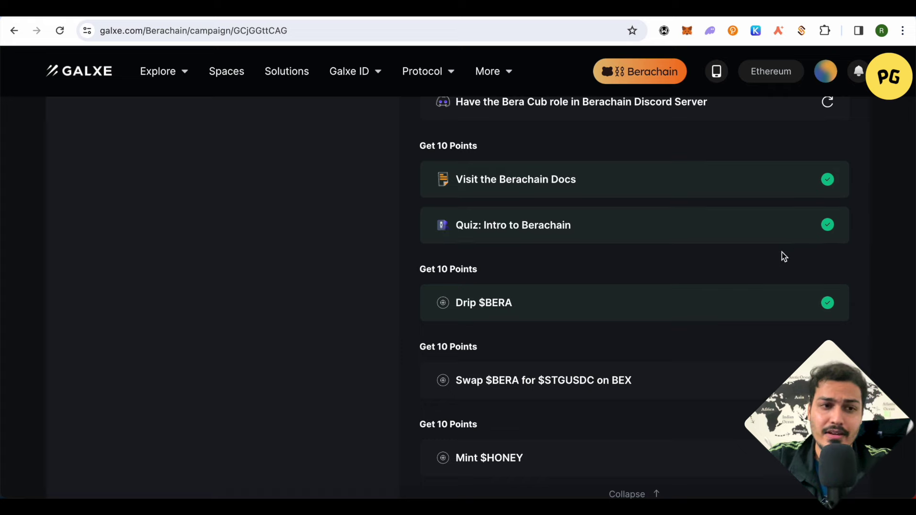
{"action": "scroll", "coordinate": [521, 258], "scroll_direction": "down", "scroll_amount": 2}
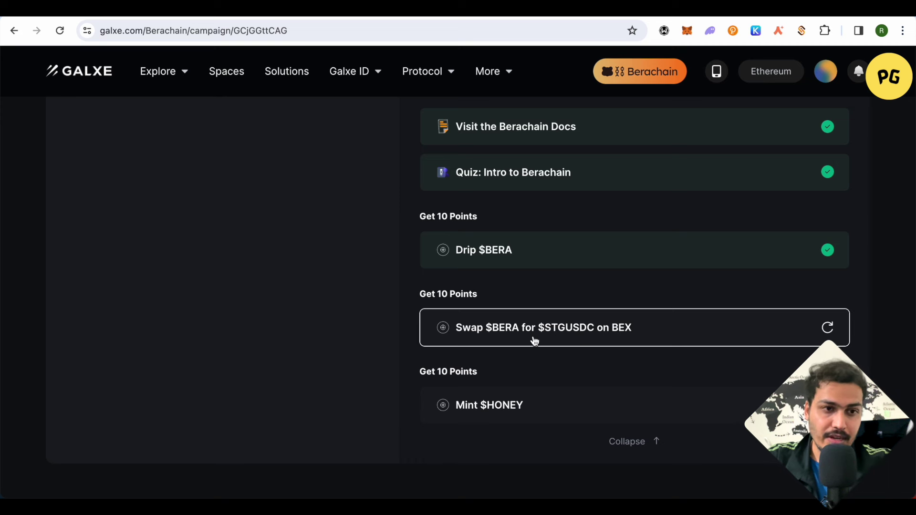
{"action": "left_click", "coordinate": [550, 337]}
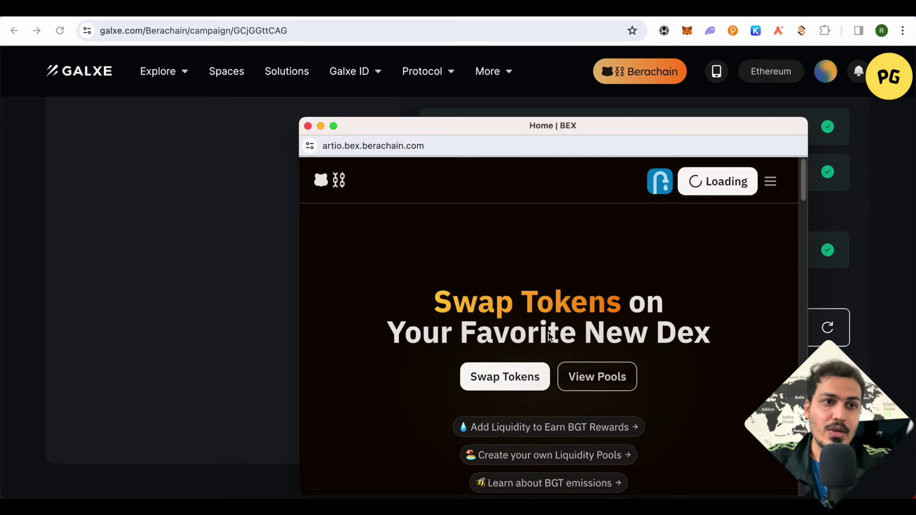
Step: On the swap page, set BERA as the token to pay and STGUSDC as the token to receive
{"action": "scroll", "coordinate": [632, 343], "scroll_direction": "down", "scroll_amount": 3}
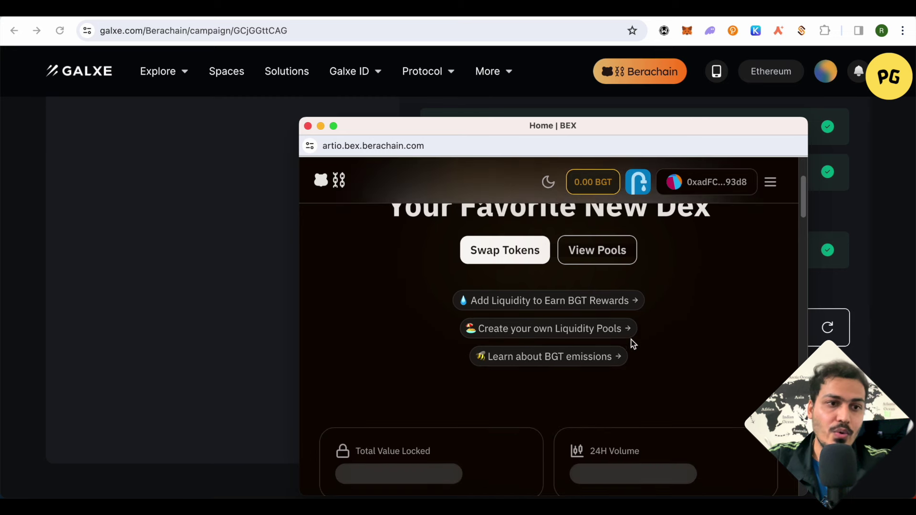
{"action": "scroll", "coordinate": [631, 344], "scroll_direction": "up", "scroll_amount": 3}
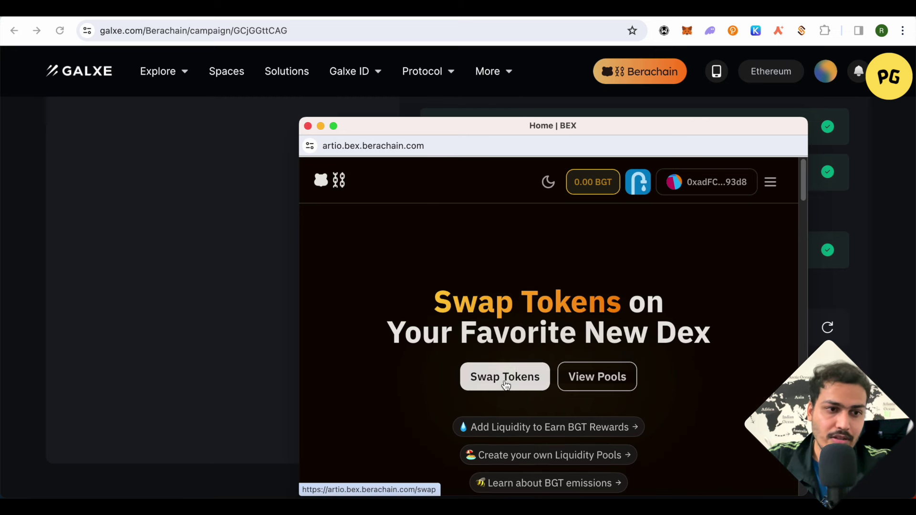
{"action": "left_click", "coordinate": [505, 380]}
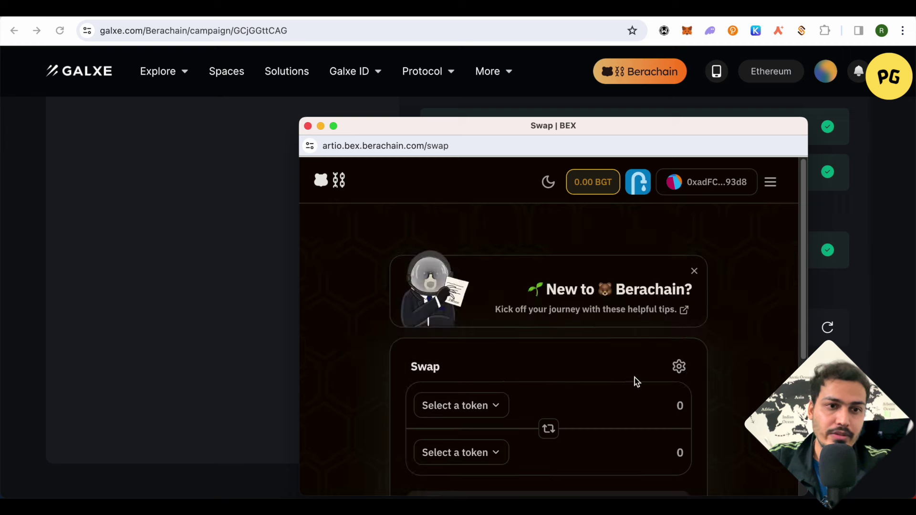
{"action": "scroll", "coordinate": [494, 382], "scroll_direction": "down", "scroll_amount": 1}
{"action": "scroll", "coordinate": [496, 367], "scroll_direction": "down", "scroll_amount": 2}
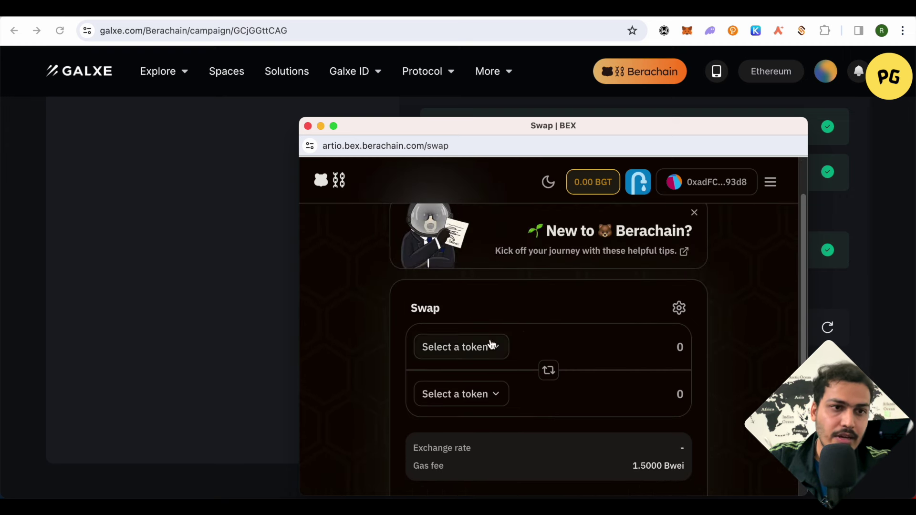
{"action": "left_click", "coordinate": [490, 340]}
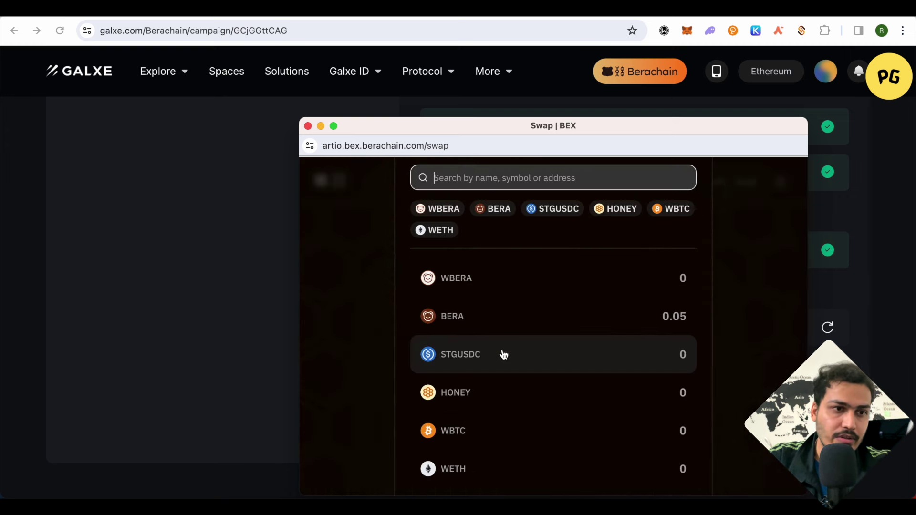
{"action": "left_click", "coordinate": [466, 315]}
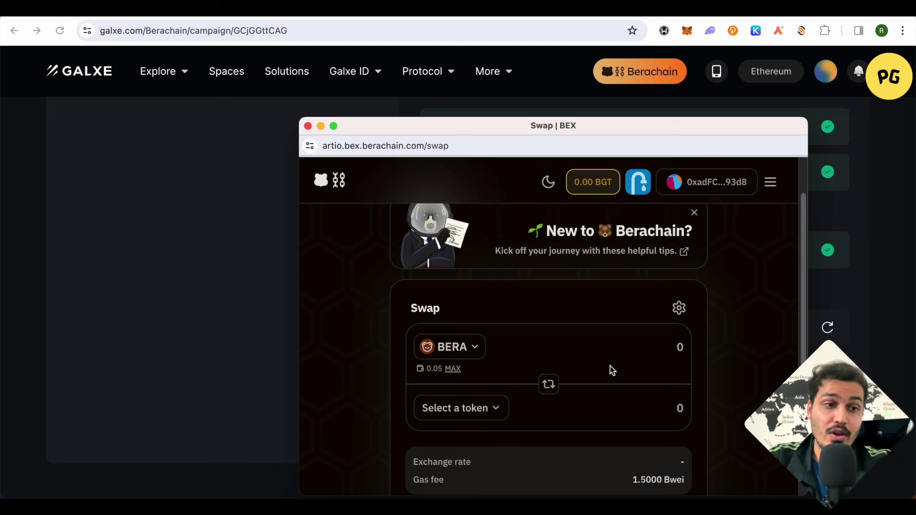
{"action": "scroll", "coordinate": [608, 371], "scroll_direction": "down", "scroll_amount": 2}
{"action": "left_click", "coordinate": [460, 376]}
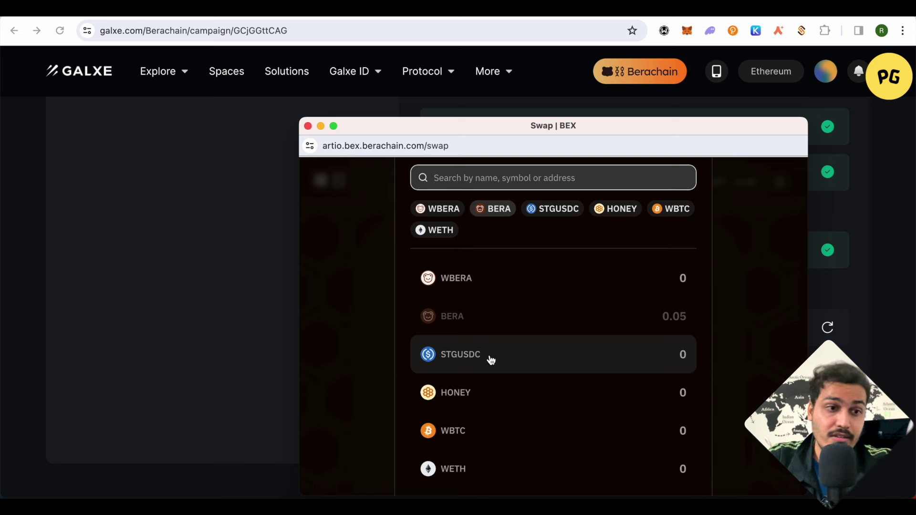
{"action": "left_click", "coordinate": [490, 359]}
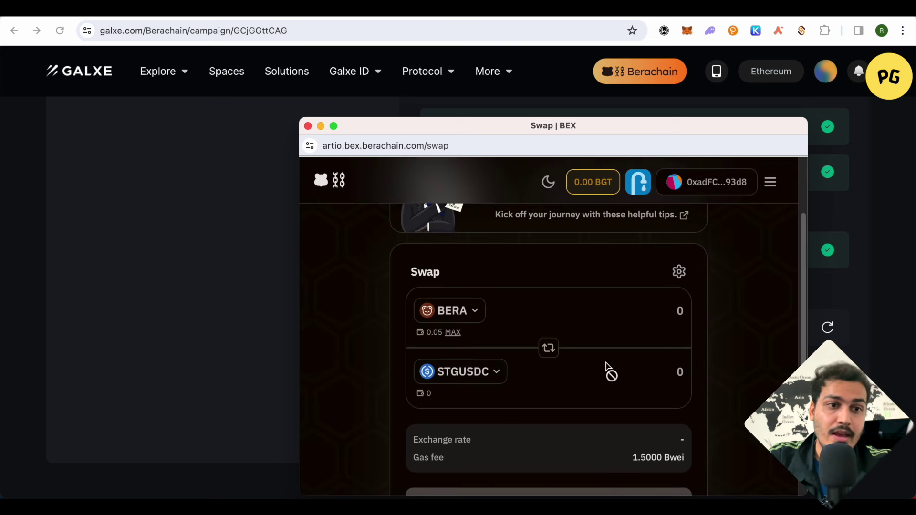
Step: Enter 0.025 BERA, preview the swap, and approve it in MetaMask
{"action": "scroll", "coordinate": [472, 339], "scroll_direction": "down", "scroll_amount": 2}
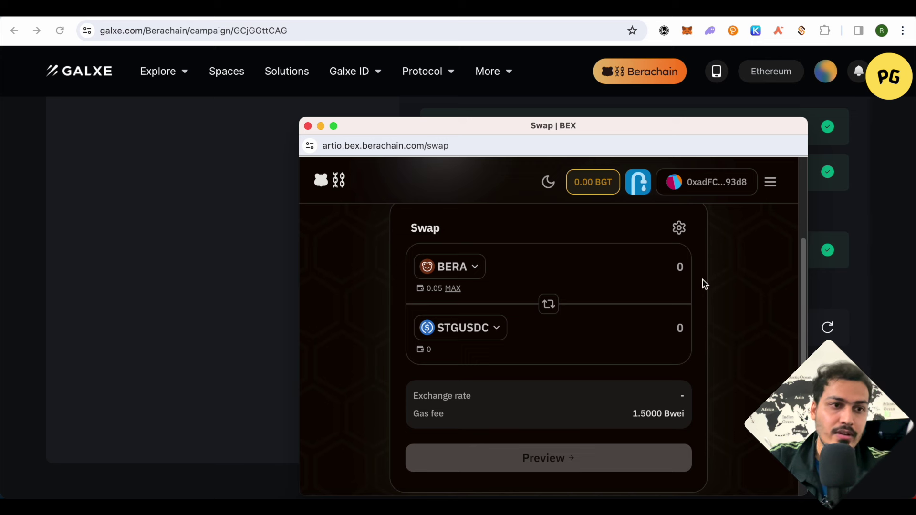
{"action": "type", "text": ".0"}
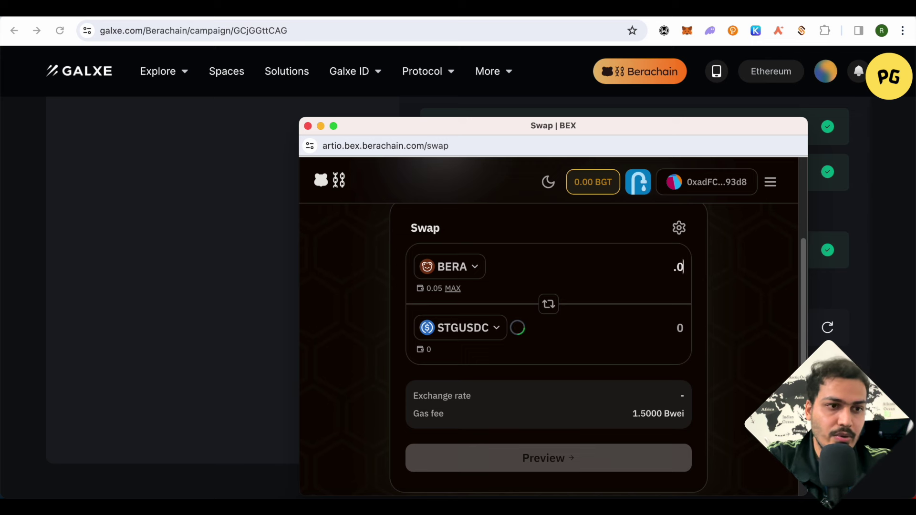
{"action": "type", "text": "2"}
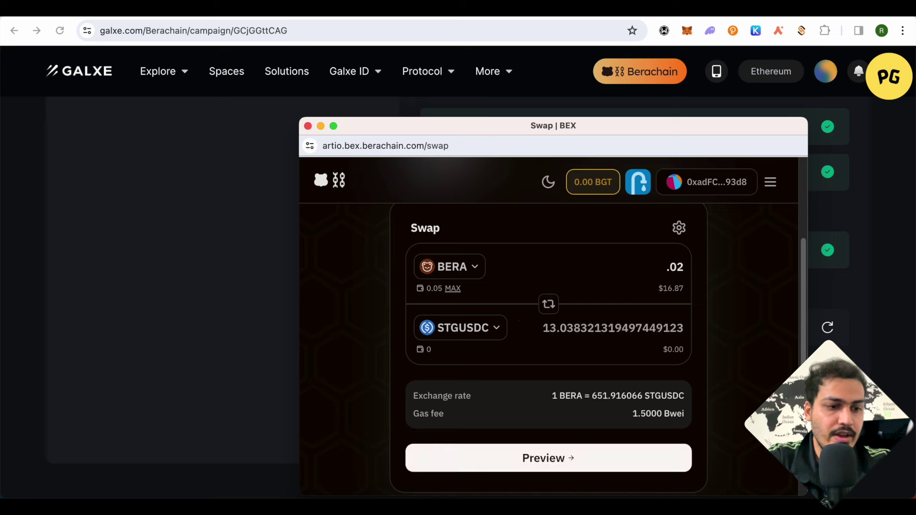
{"action": "type", "text": "5"}
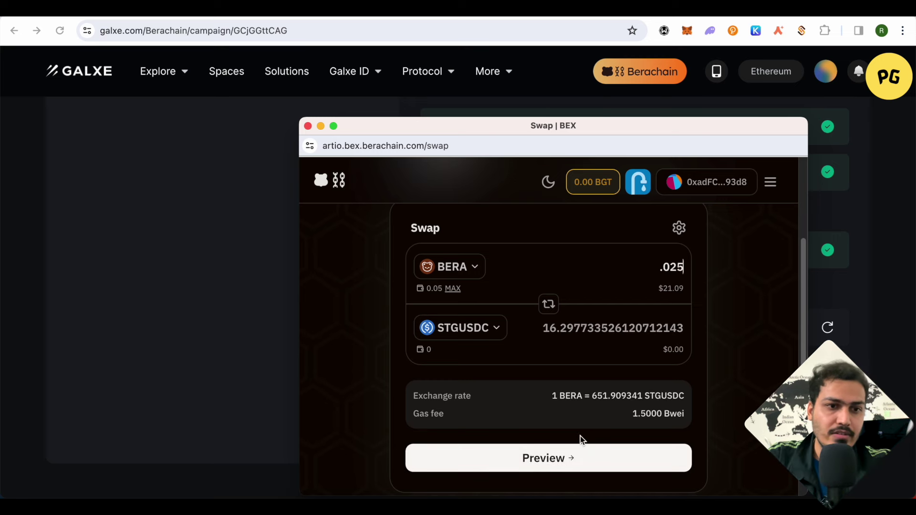
{"action": "scroll", "coordinate": [580, 436], "scroll_direction": "down", "scroll_amount": 2}
{"action": "left_click", "coordinate": [557, 407]}
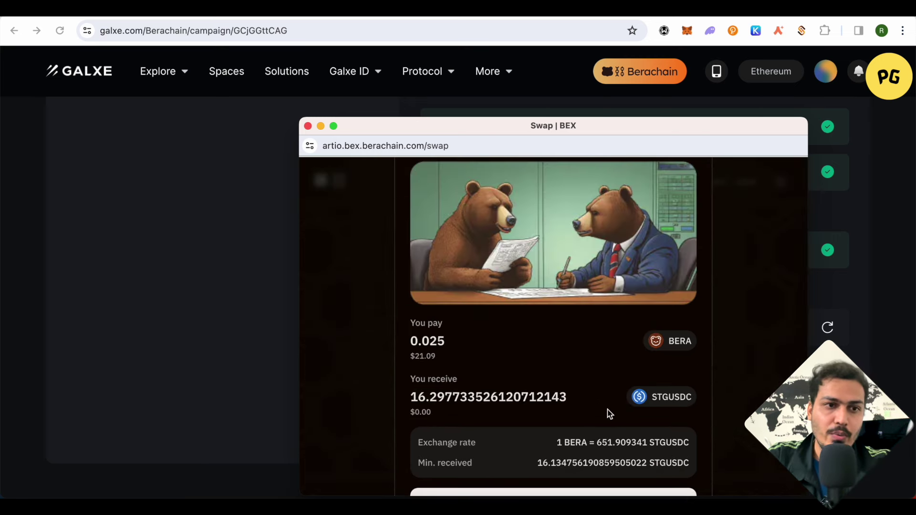
{"action": "left_click", "coordinate": [485, 446]}
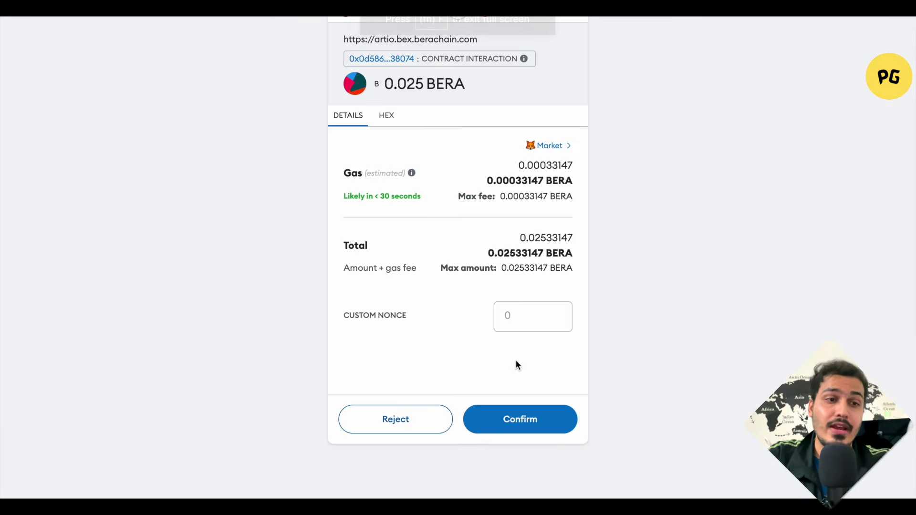
{"action": "left_click", "coordinate": [530, 421]}
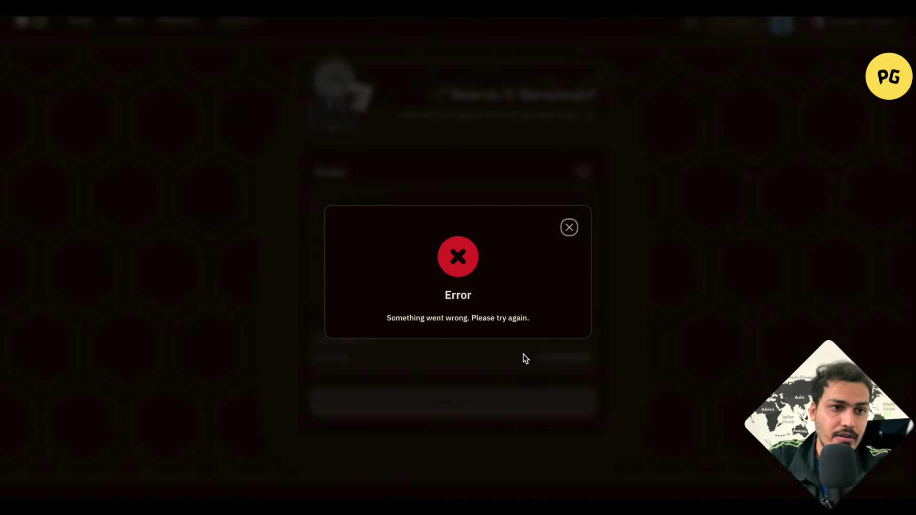
Step: Leave full screen and close the 'Something went wrong' error on the swap form
{"action": "key", "text": "Escape"}
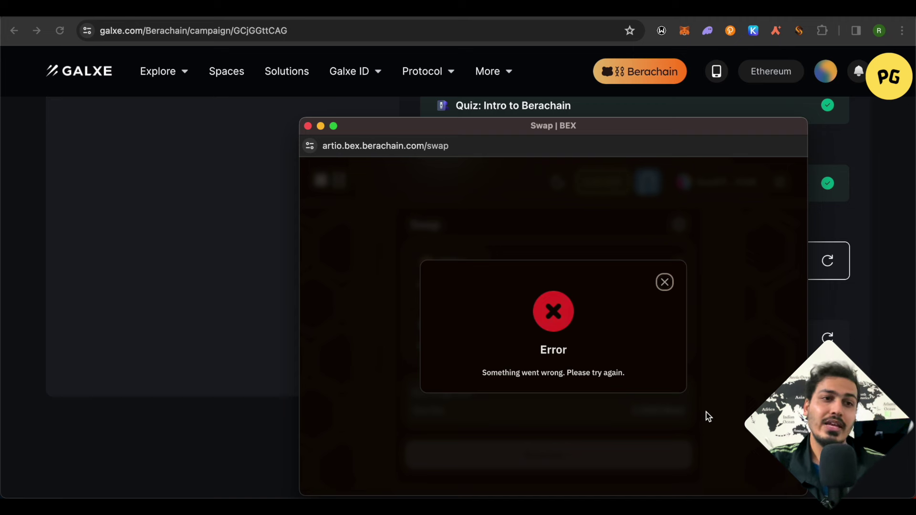
{"action": "left_click", "coordinate": [664, 283]}
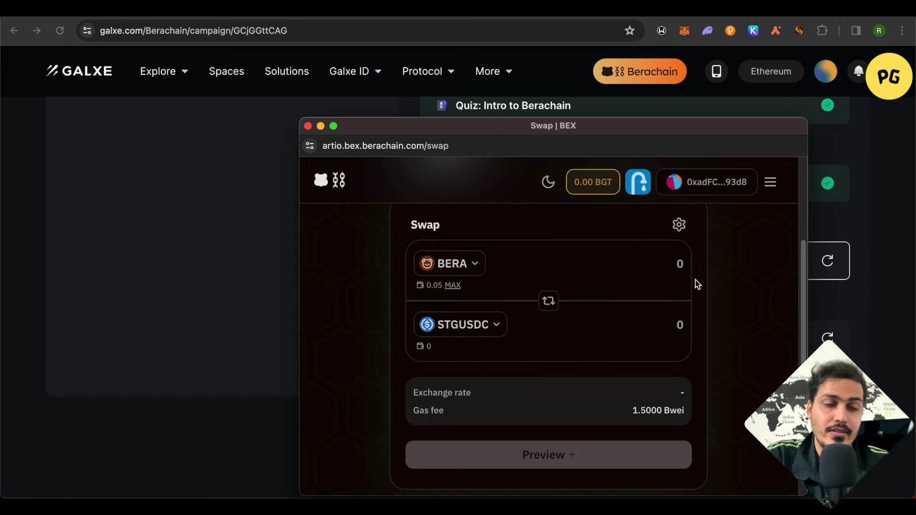
Step: Close the BEX swap popup over Galxe and switch to the Home | Berachain tab
{"action": "left_click", "coordinate": [308, 126]}
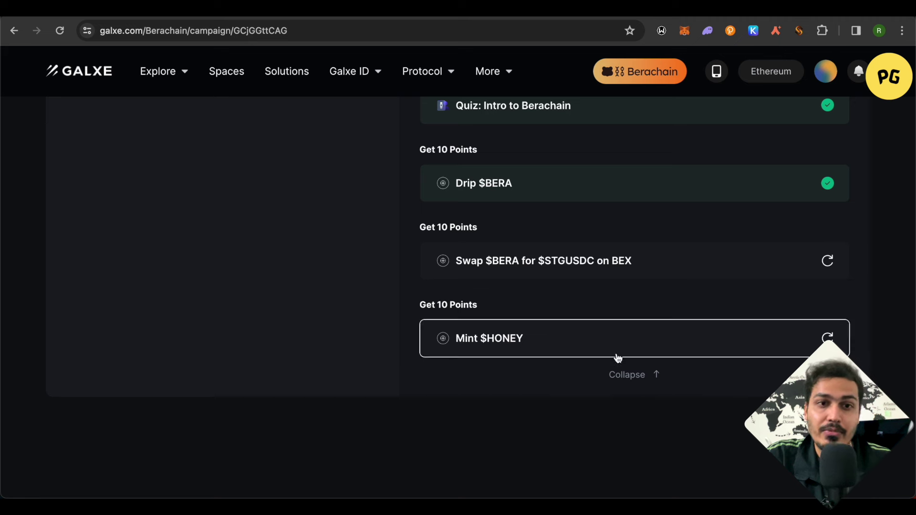
{"action": "scroll", "coordinate": [692, 334], "scroll_direction": "up", "scroll_amount": 1}
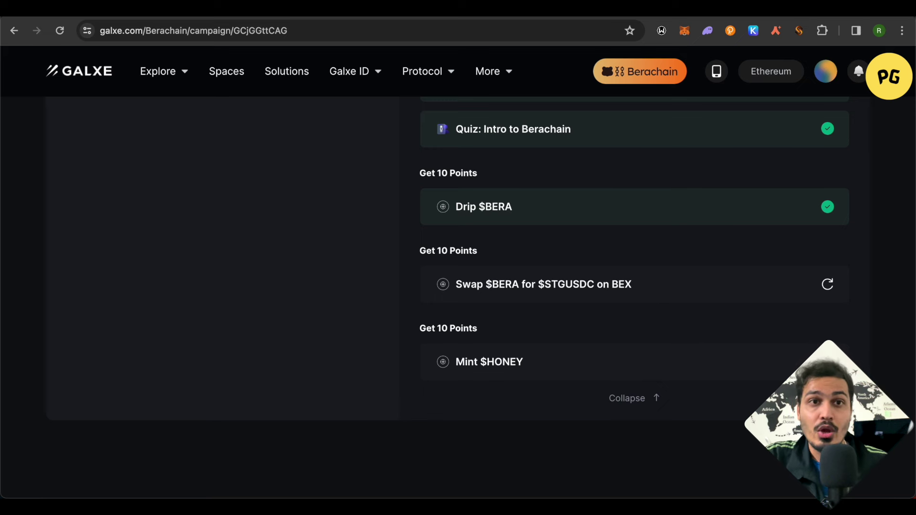
{"action": "left_click", "coordinate": [787, 8]}
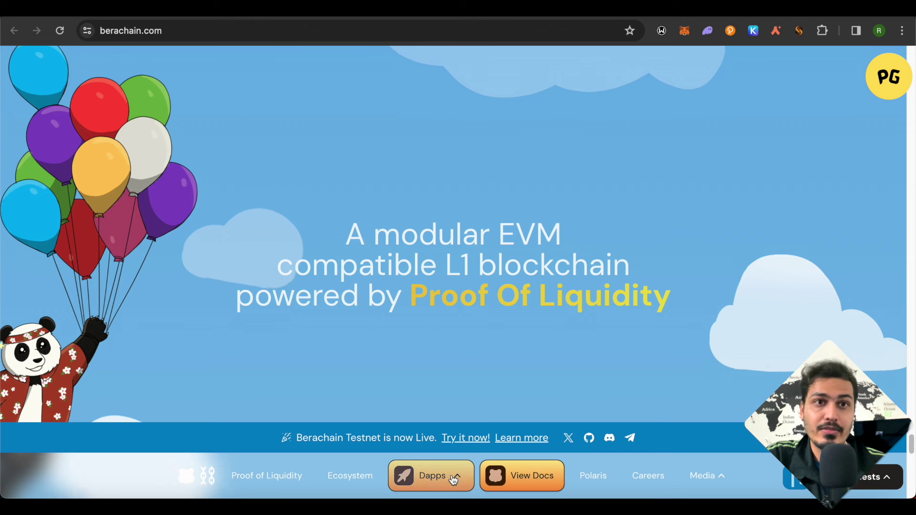
Step: Open BEX from the Berachain website's Dapps menu
{"action": "left_click", "coordinate": [431, 477]}
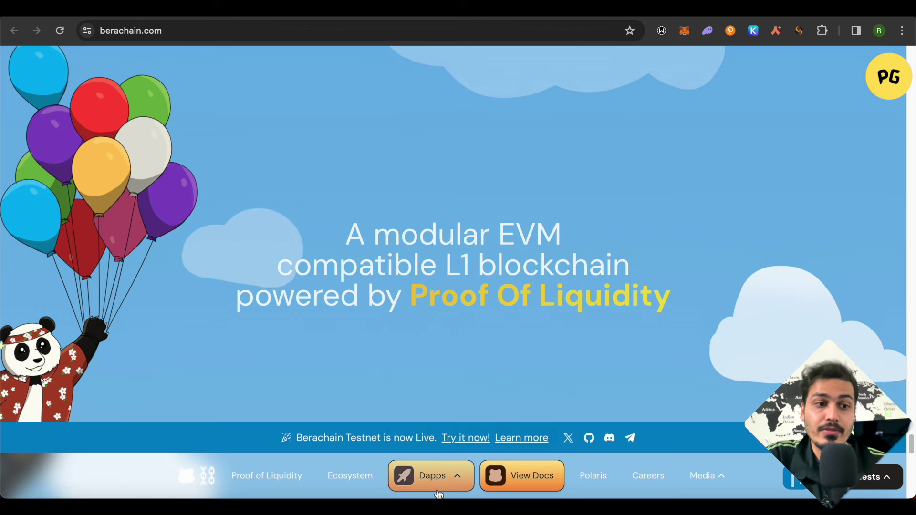
{"action": "left_click", "coordinate": [460, 476]}
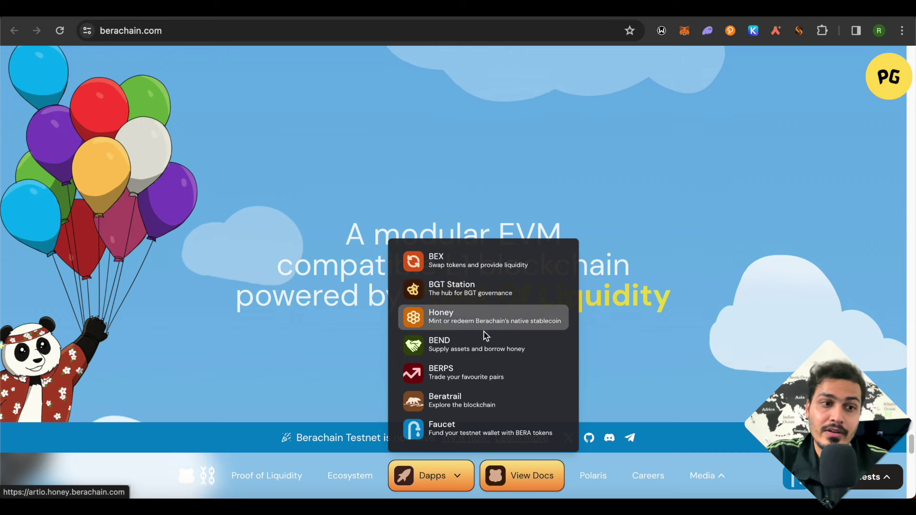
{"action": "left_click", "coordinate": [460, 268]}
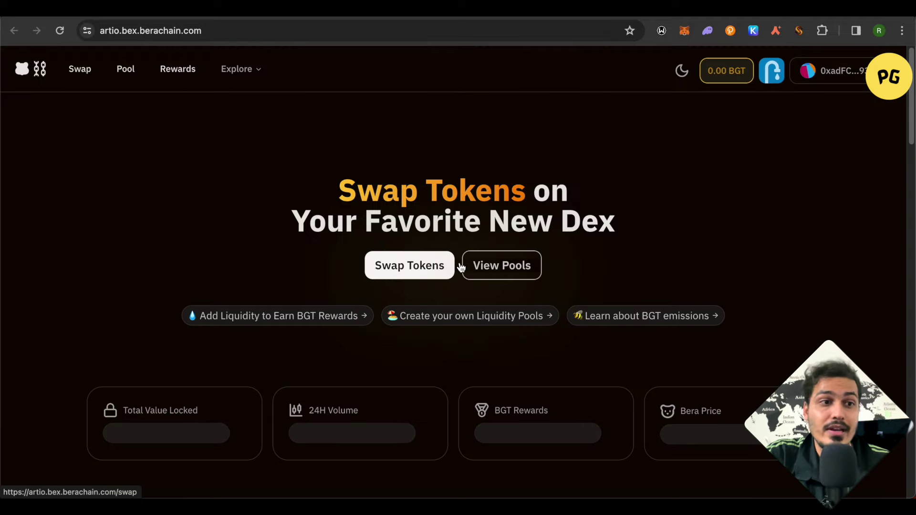
Step: Scroll the BEX home page to the Create a Pool section's 'We're So Back' sample pool
{"action": "scroll", "coordinate": [723, 263], "scroll_direction": "down", "scroll_amount": 7}
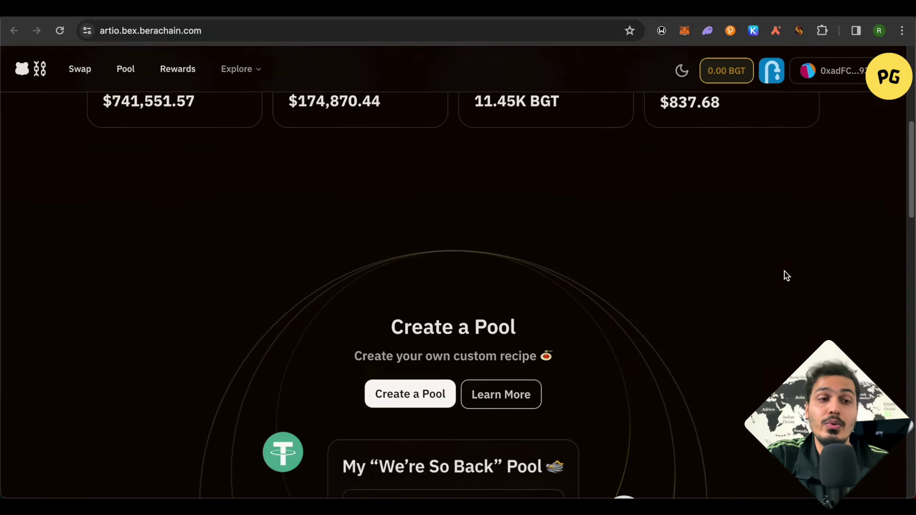
{"action": "scroll", "coordinate": [786, 276], "scroll_direction": "up", "scroll_amount": 2}
{"action": "scroll", "coordinate": [786, 275], "scroll_direction": "down", "scroll_amount": 5}
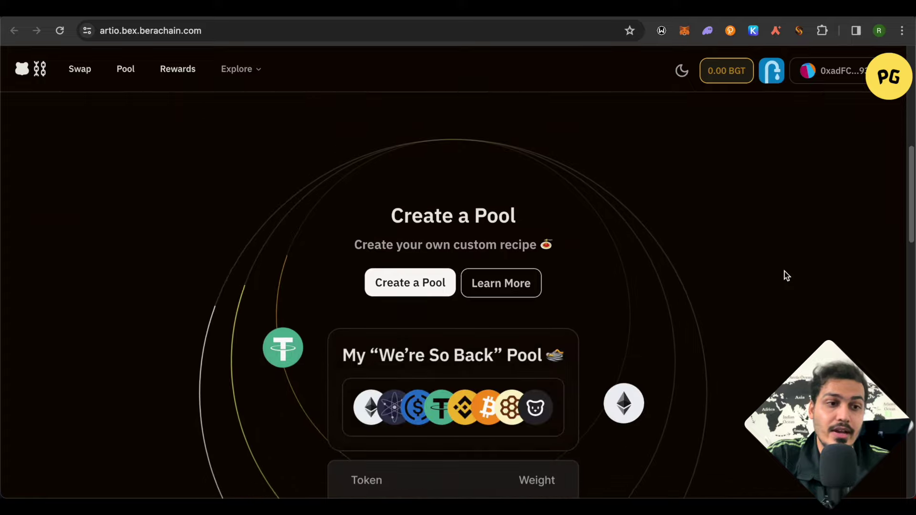
{"action": "scroll", "coordinate": [784, 272], "scroll_direction": "down", "scroll_amount": 1}
{"action": "scroll", "coordinate": [784, 272], "scroll_direction": "down", "scroll_amount": 2}
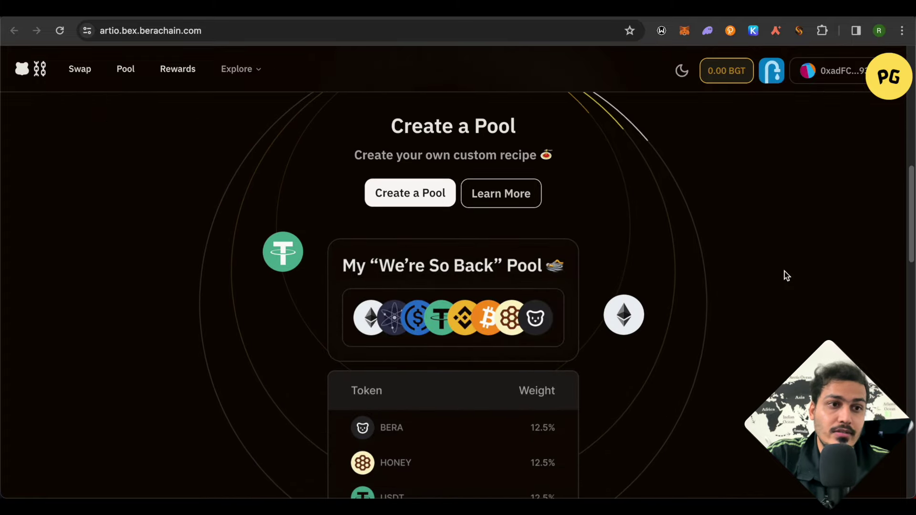
{"action": "scroll", "coordinate": [784, 271], "scroll_direction": "up", "scroll_amount": 10}
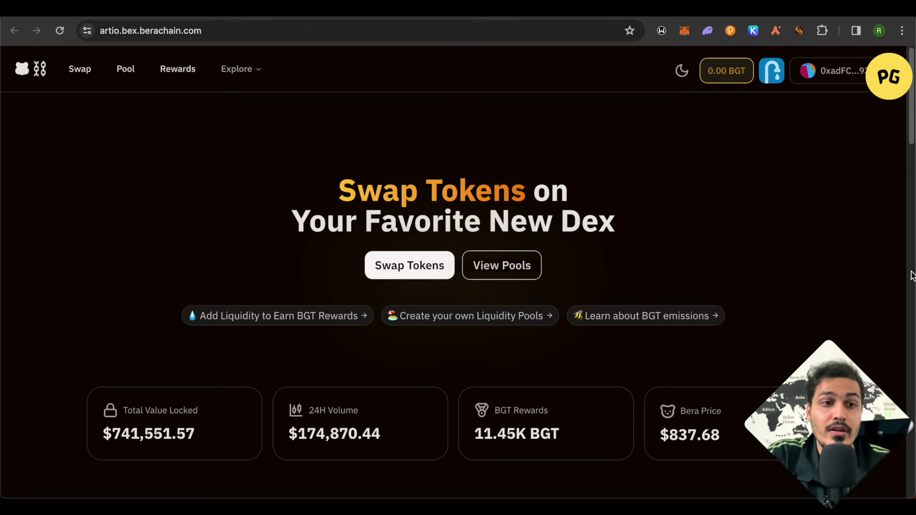
{"action": "scroll", "coordinate": [898, 275], "scroll_direction": "down", "scroll_amount": 10}
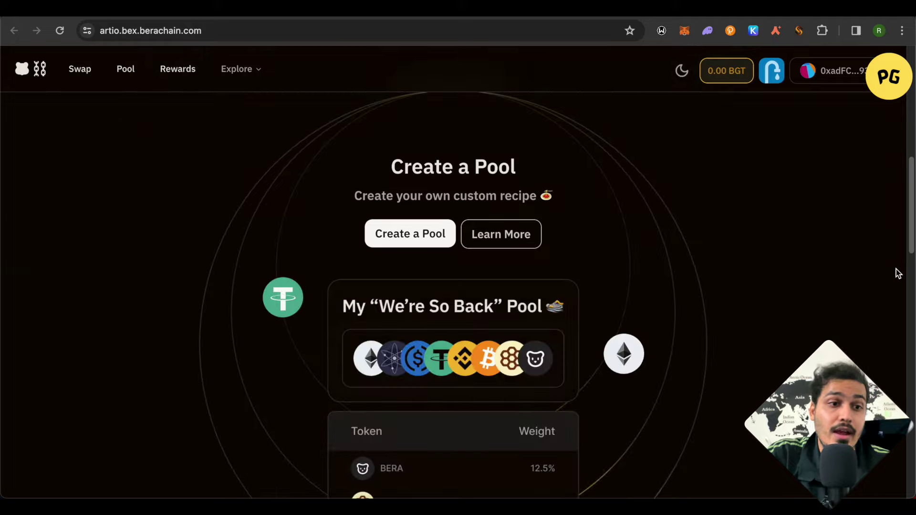
{"action": "scroll", "coordinate": [896, 272], "scroll_direction": "down", "scroll_amount": 4}
{"action": "scroll", "coordinate": [355, 250], "scroll_direction": "up", "scroll_amount": 4}
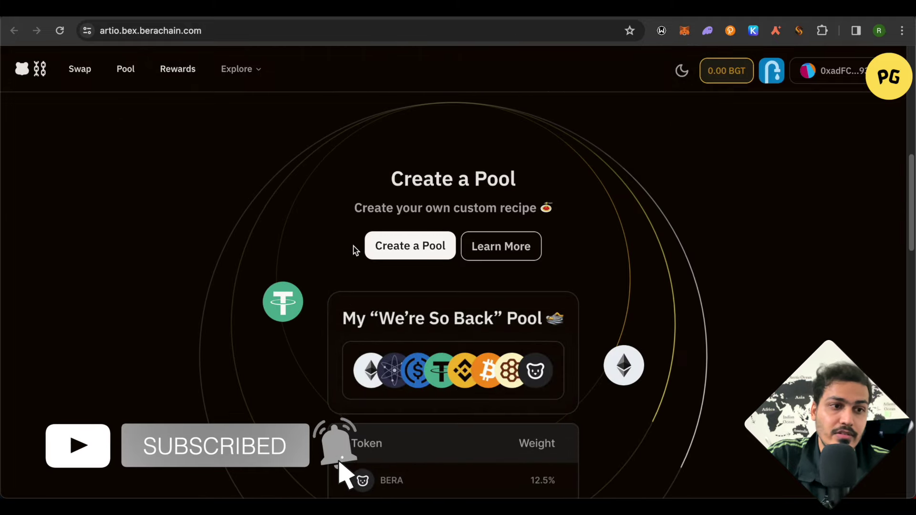
Step: Start a new 50/50 pool pairing BERA with STGUSDC, then head to BGT Station
{"action": "left_click", "coordinate": [420, 247]}
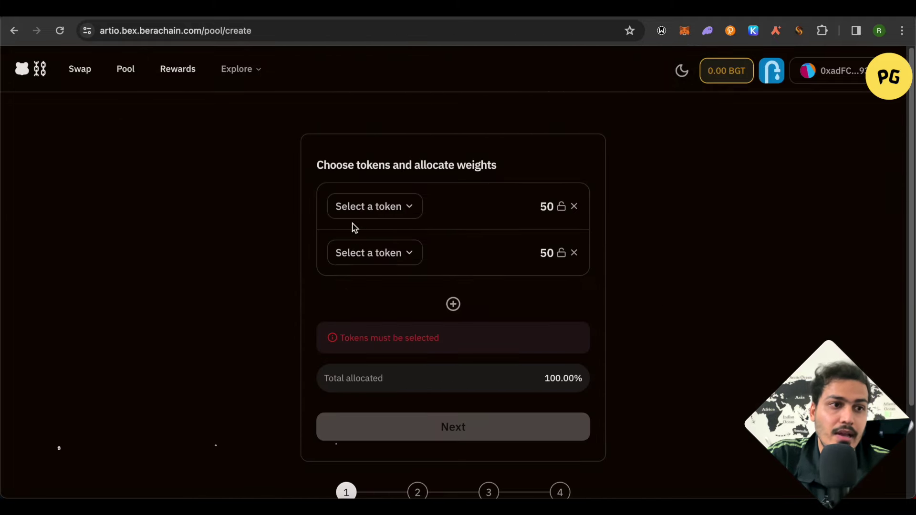
{"action": "left_click", "coordinate": [356, 206]}
{"action": "left_click", "coordinate": [357, 266]}
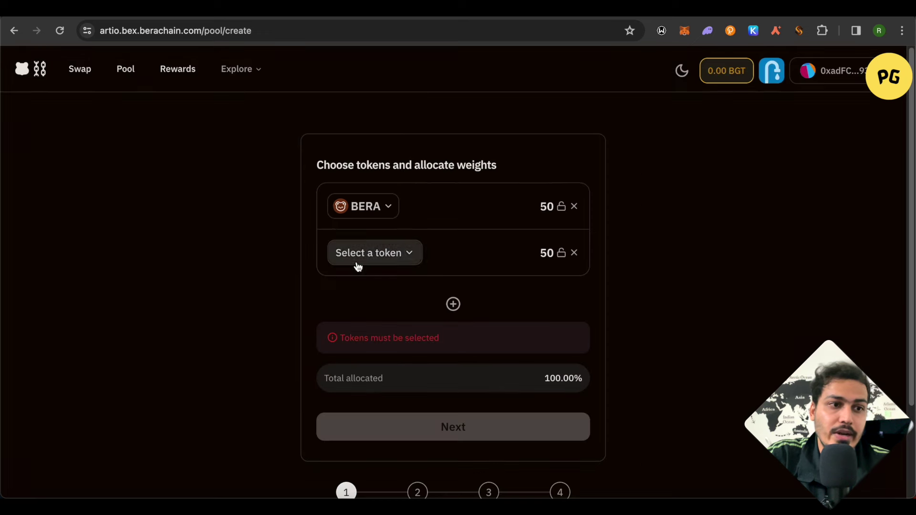
{"action": "left_click", "coordinate": [364, 253]}
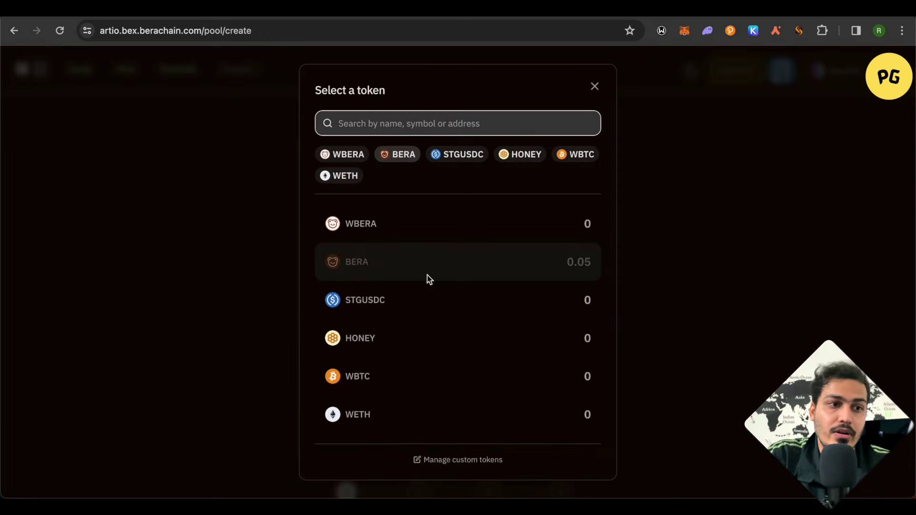
{"action": "left_click", "coordinate": [364, 306]}
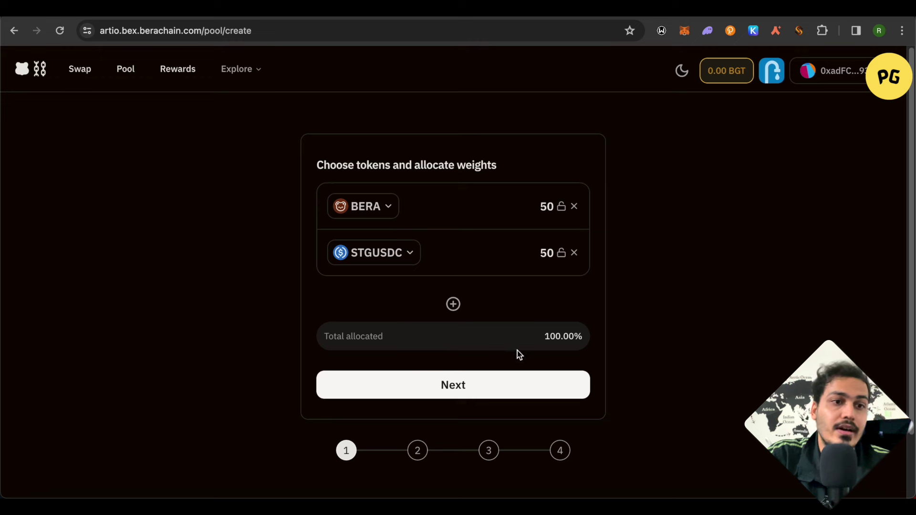
{"action": "scroll", "coordinate": [644, 354], "scroll_direction": "down", "scroll_amount": 1}
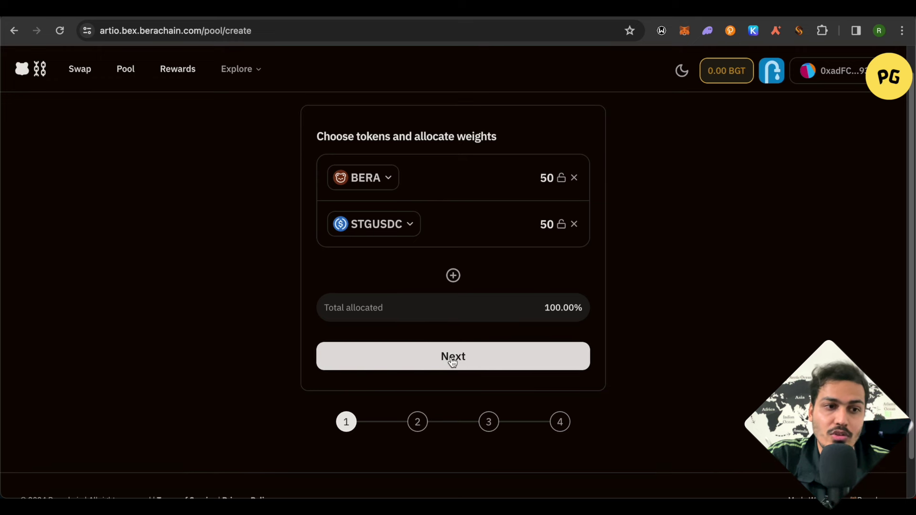
{"action": "scroll", "coordinate": [743, 370], "scroll_direction": "up", "scroll_amount": 1}
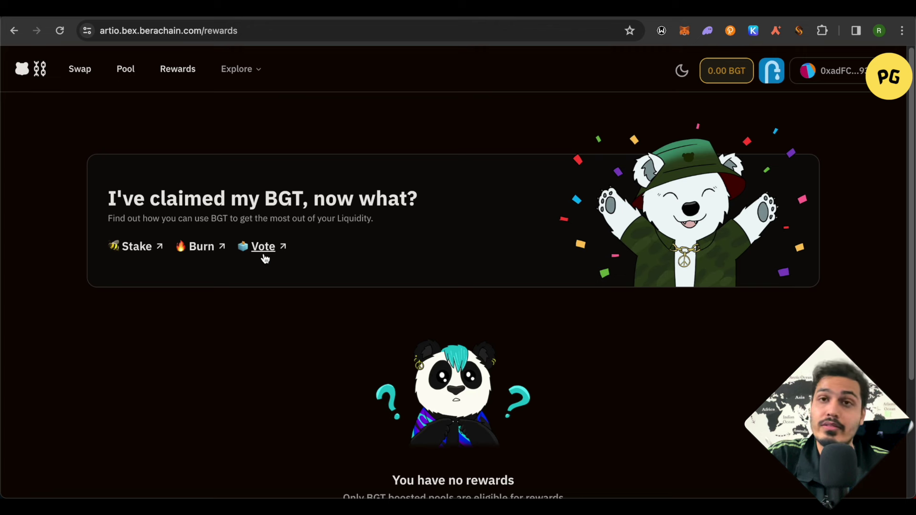
{"action": "left_click", "coordinate": [125, 254]}
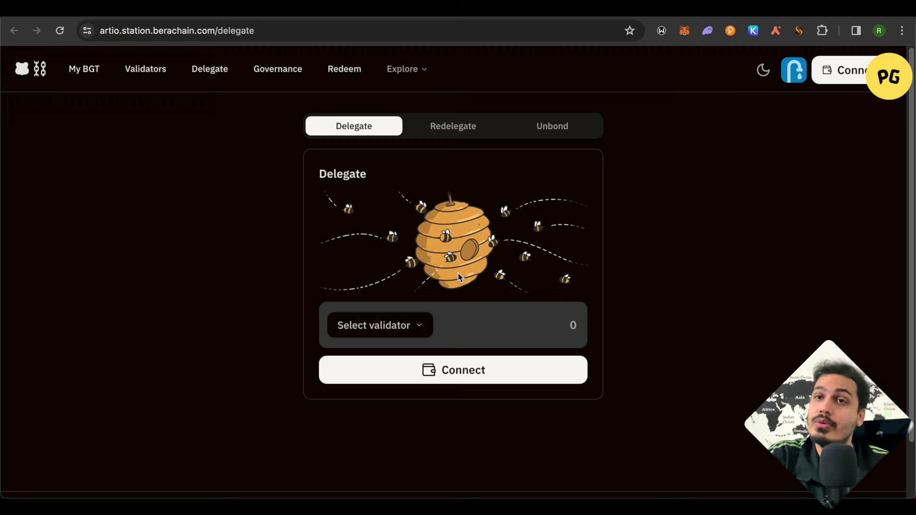
Step: Browse the validator list's voting power, commissions and bribes, then close it
{"action": "left_click", "coordinate": [401, 330]}
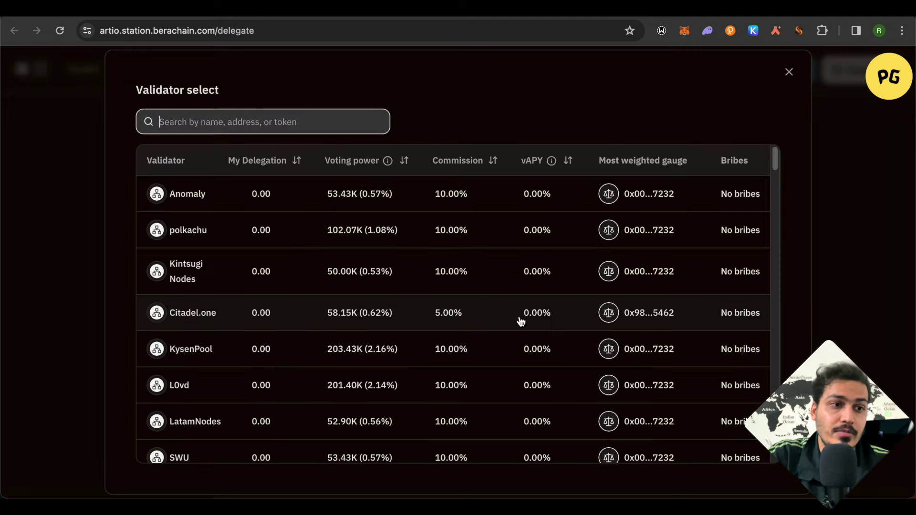
{"action": "scroll", "coordinate": [484, 324], "scroll_direction": "down", "scroll_amount": 5}
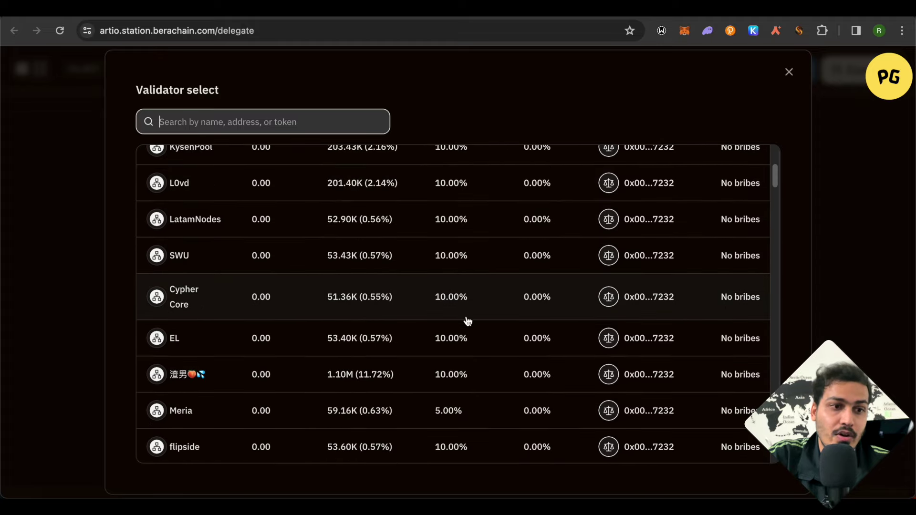
{"action": "scroll", "coordinate": [491, 322], "scroll_direction": "down", "scroll_amount": 2}
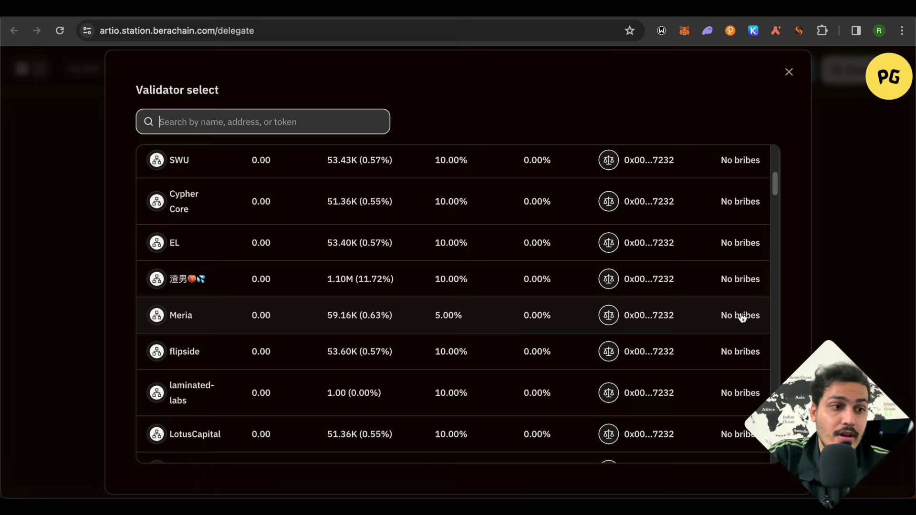
{"action": "scroll", "coordinate": [740, 315], "scroll_direction": "up", "scroll_amount": 2}
{"action": "scroll", "coordinate": [740, 315], "scroll_direction": "up", "scroll_amount": 5}
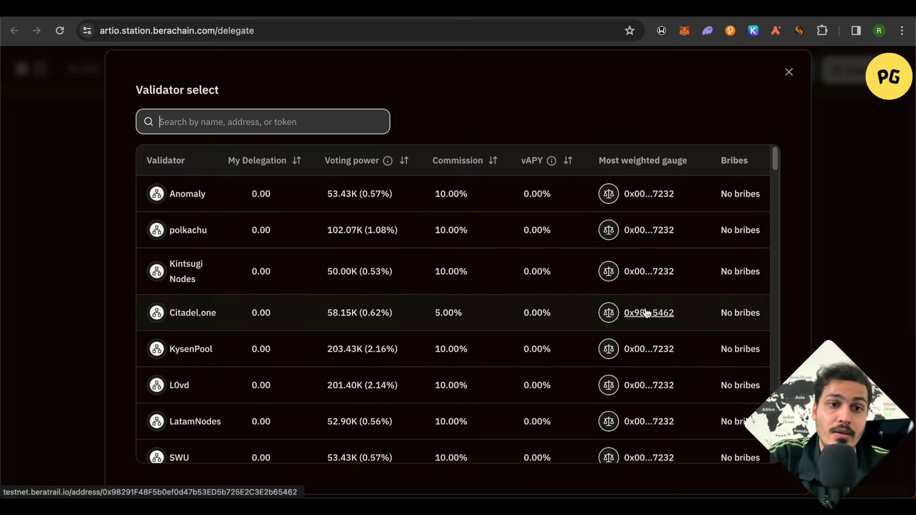
{"action": "scroll", "coordinate": [548, 286], "scroll_direction": "down", "scroll_amount": 4}
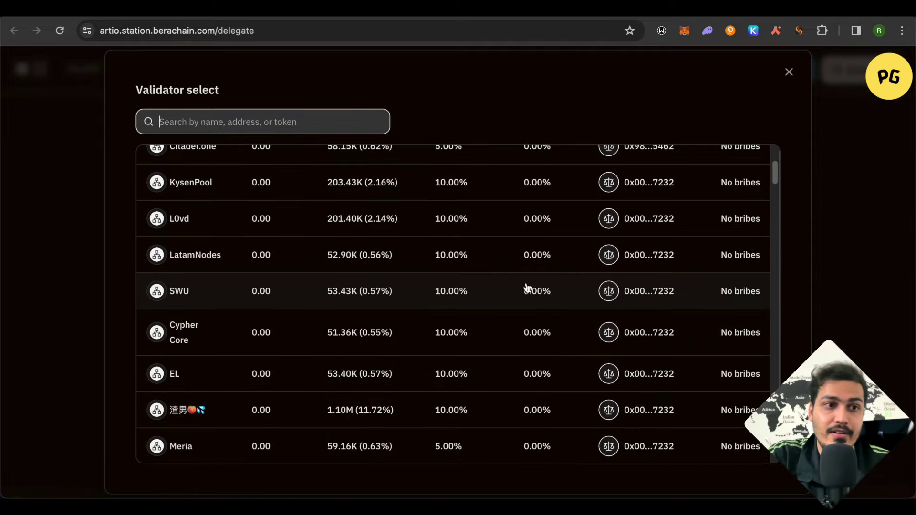
{"action": "scroll", "coordinate": [527, 286], "scroll_direction": "up", "scroll_amount": 5}
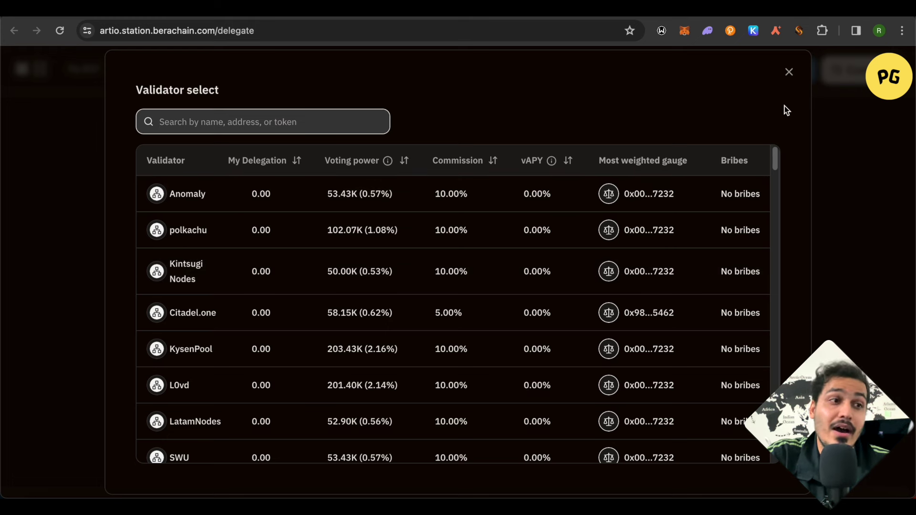
{"action": "left_click", "coordinate": [788, 72]}
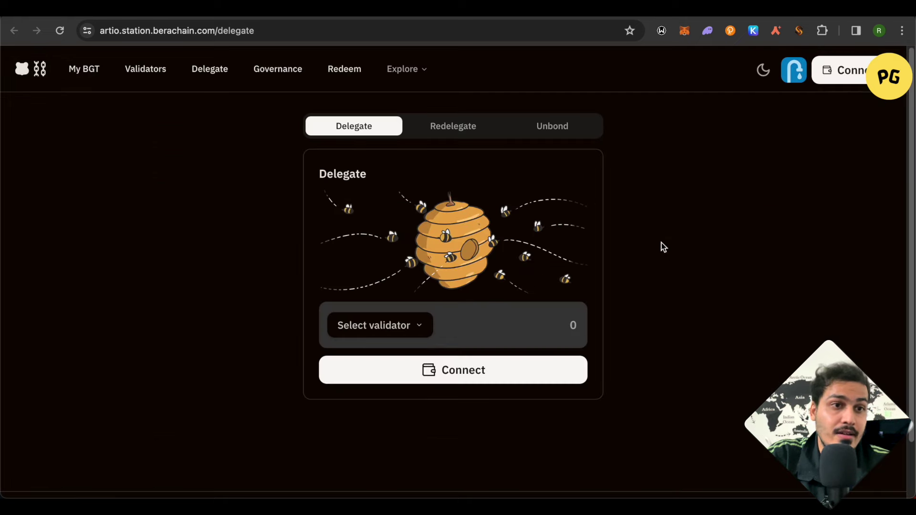